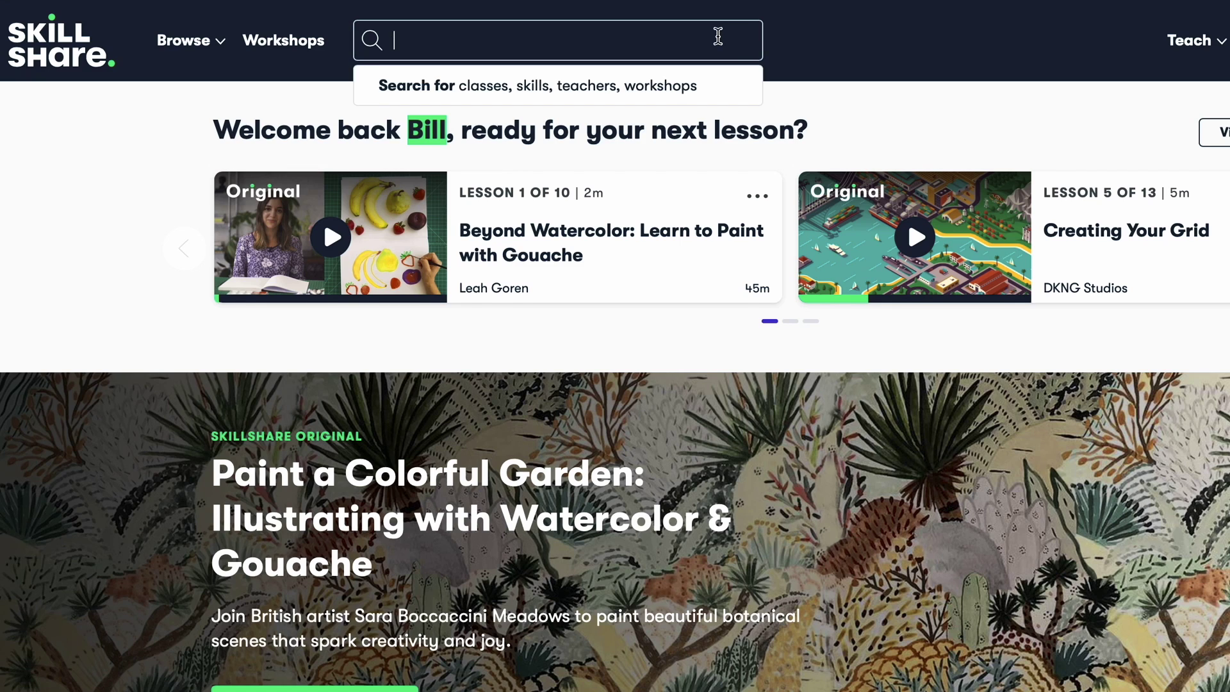
Step: Search the class catalogue for "Logo Design" and open the class on secrets of shape, type and color
text(Logo Design)
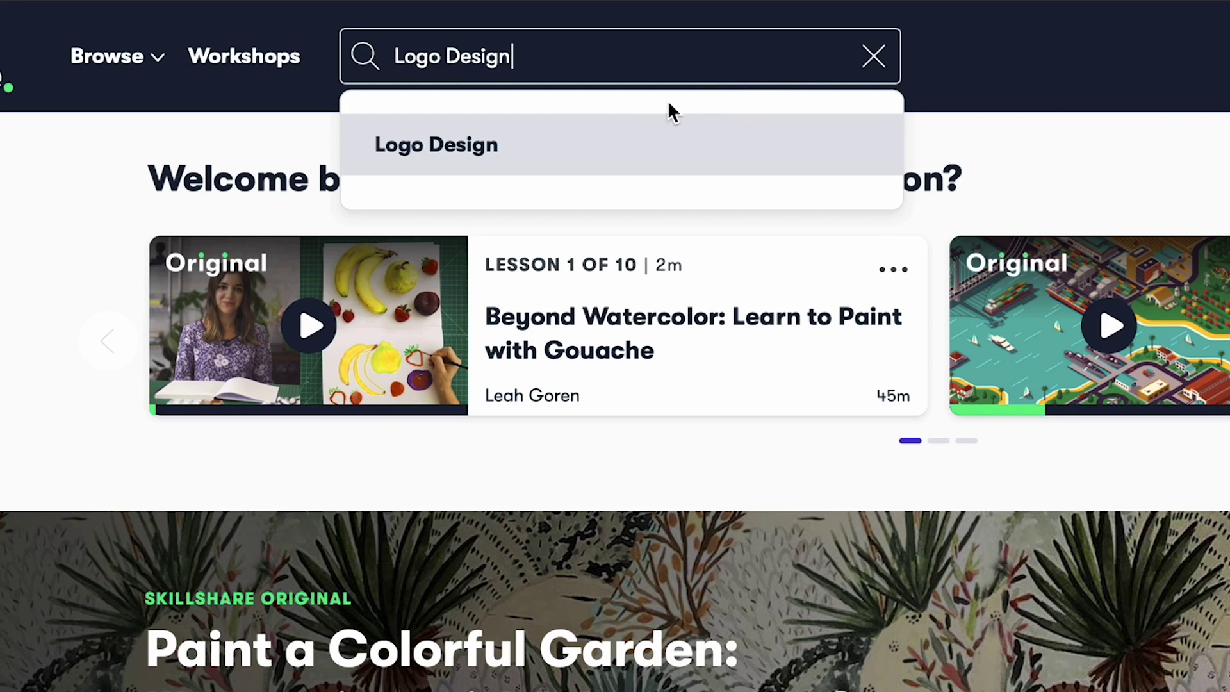
click(549, 149)
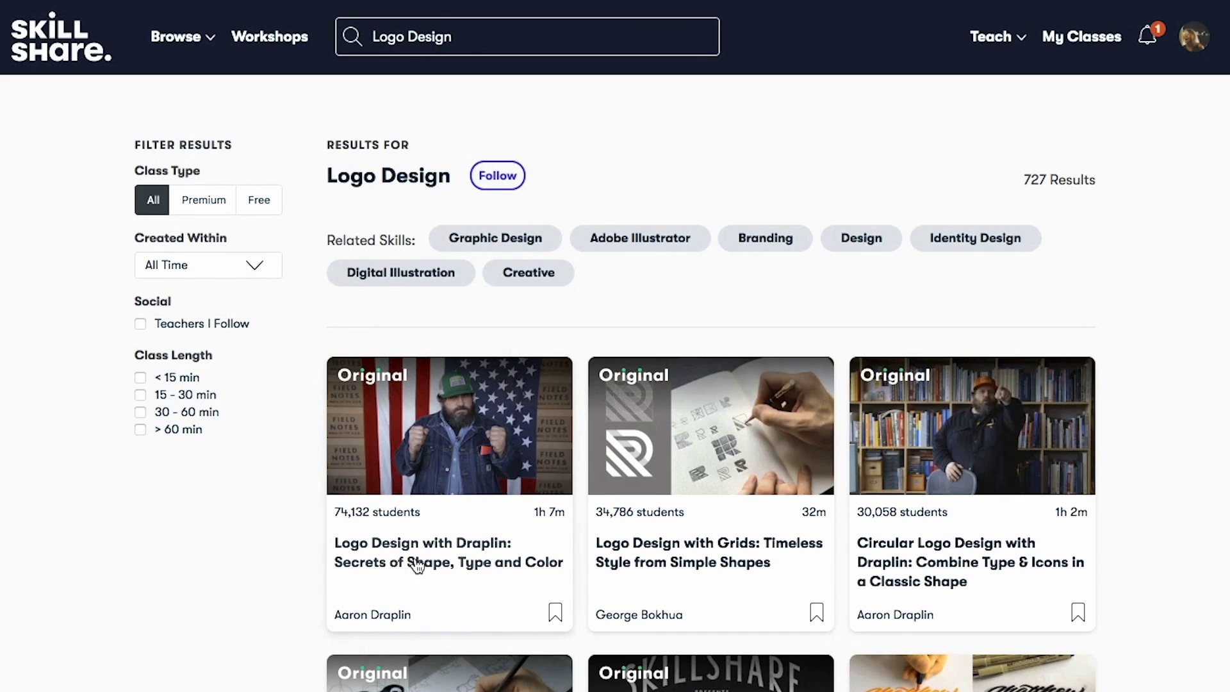
click(440, 562)
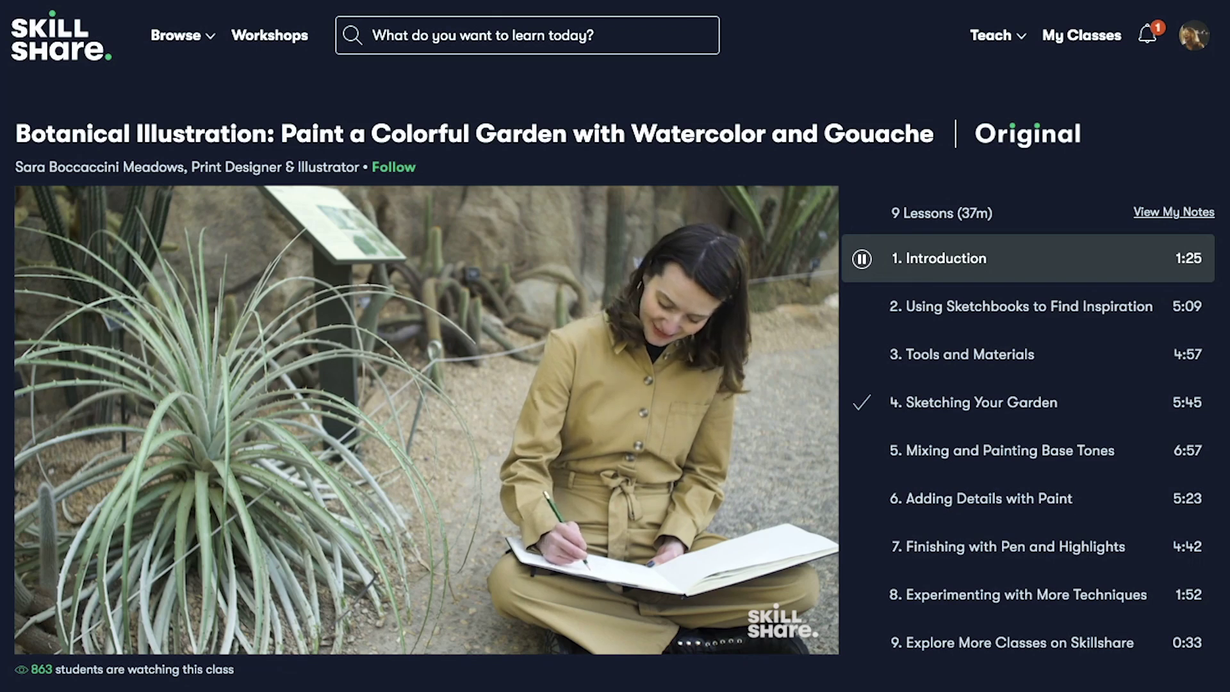
Step: Read the description of the botanical illustration class and open its reviews
scroll(614, 345, down, 2)
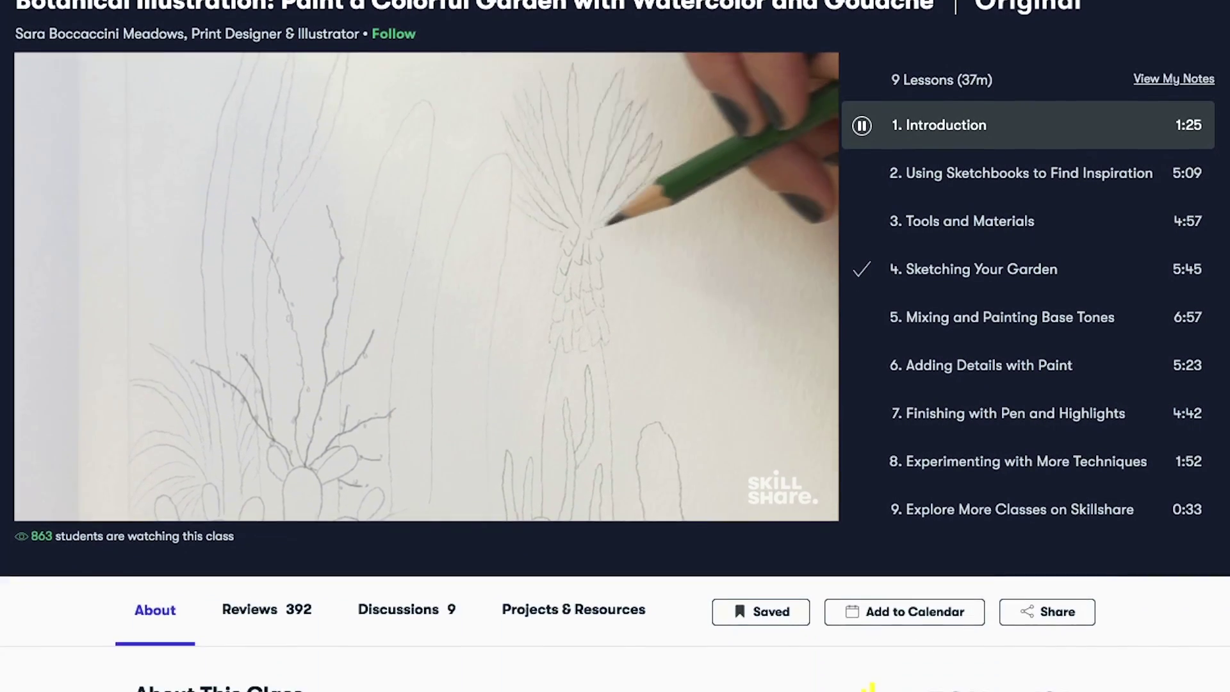
scroll(615, 346, down, 5)
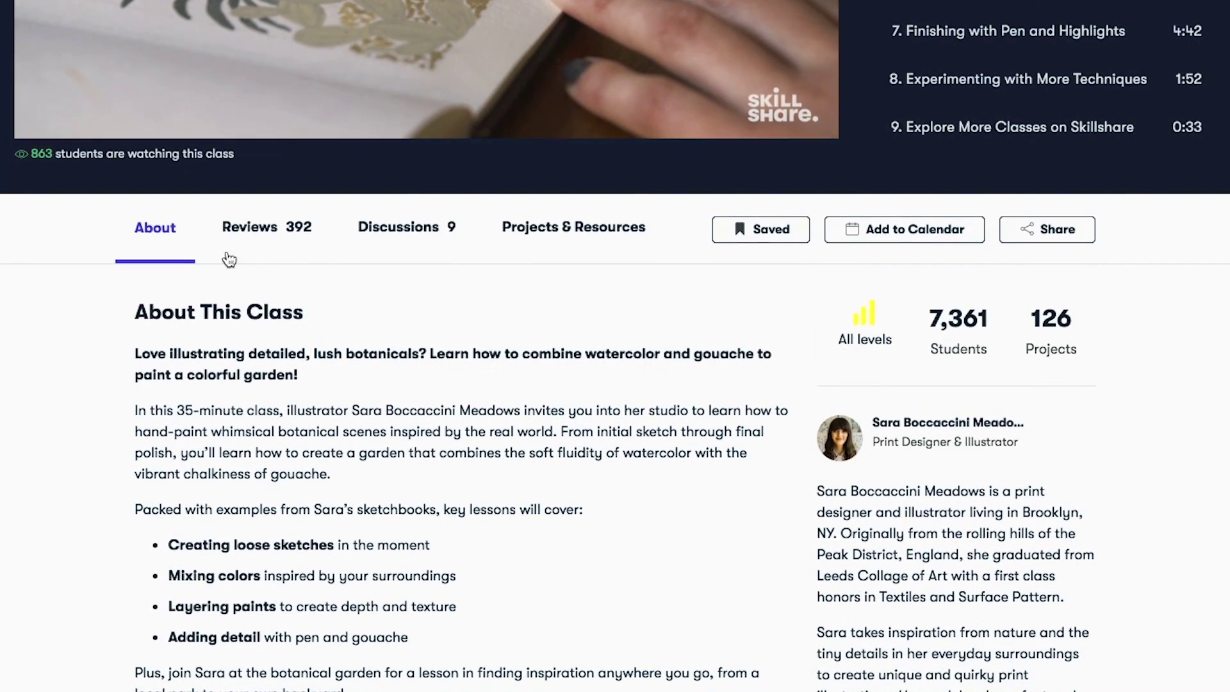
click(267, 239)
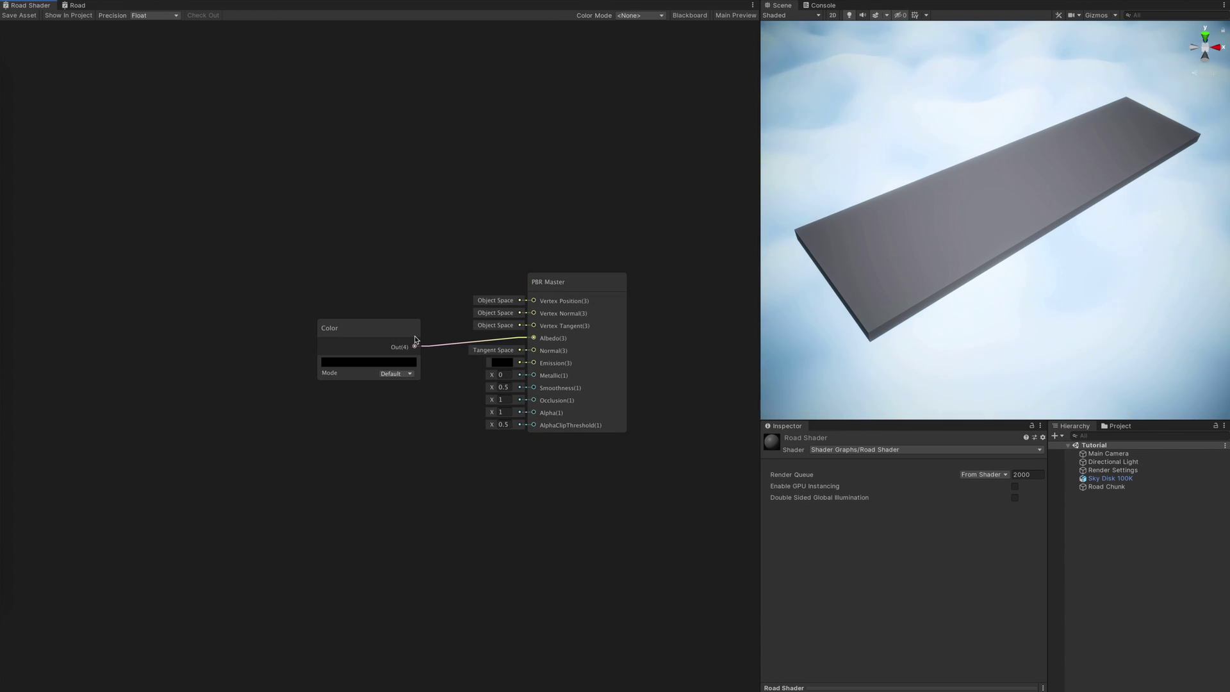
Step: Set the Color node that feeds the Albedo input to a dark blue-grey
click(368, 362)
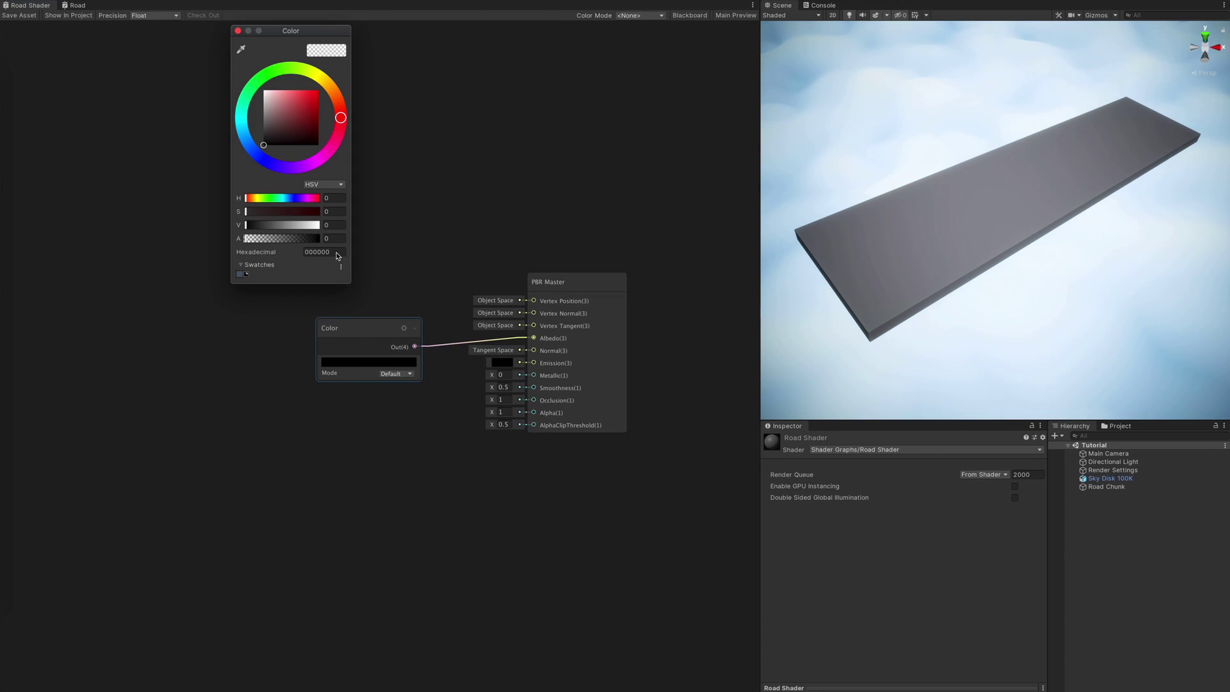
click(395, 238)
drag(385, 326, 595, 196)
Step: Create a Rectangle node with width 0.01 and height 1, feed its UV from a Tiling And Offset node, and duplicate the pair
right_click(313, 282)
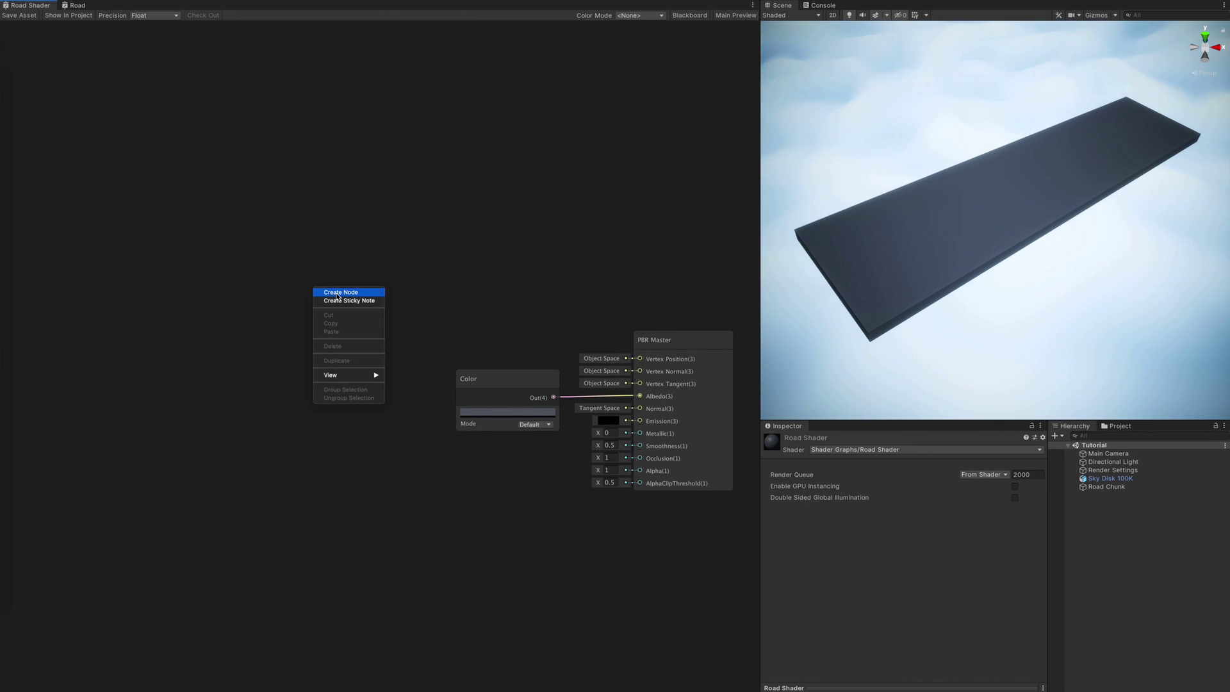
click(333, 289)
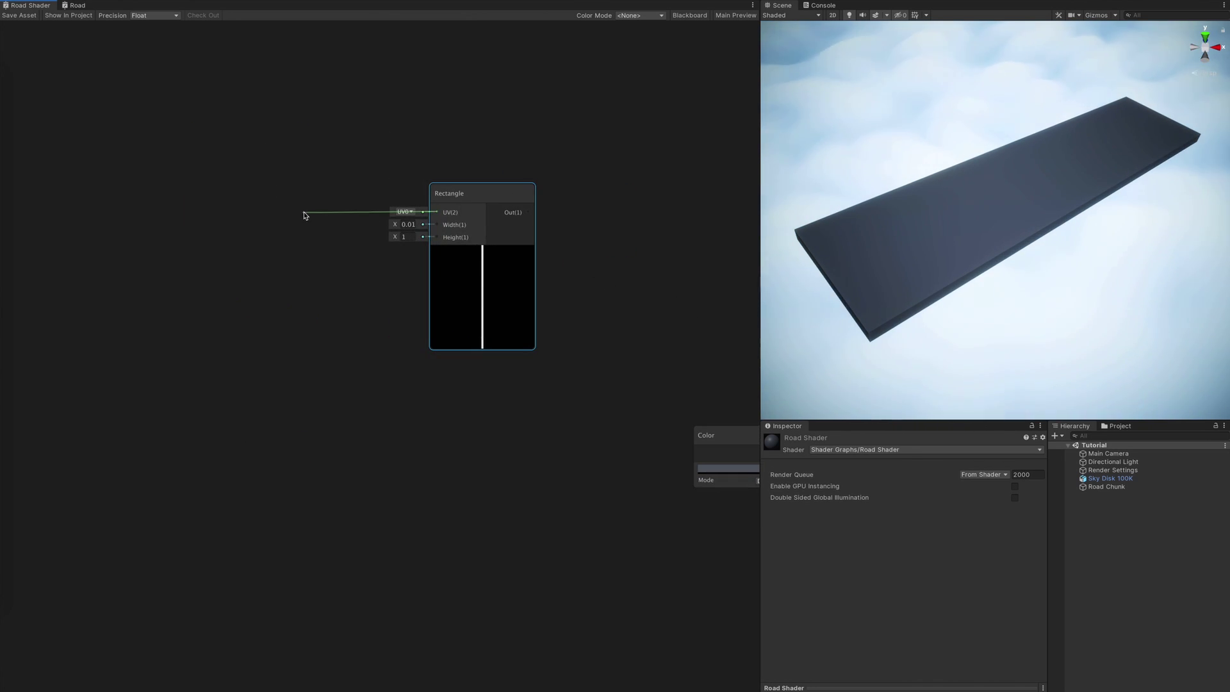
drag(305, 215, 305, 215)
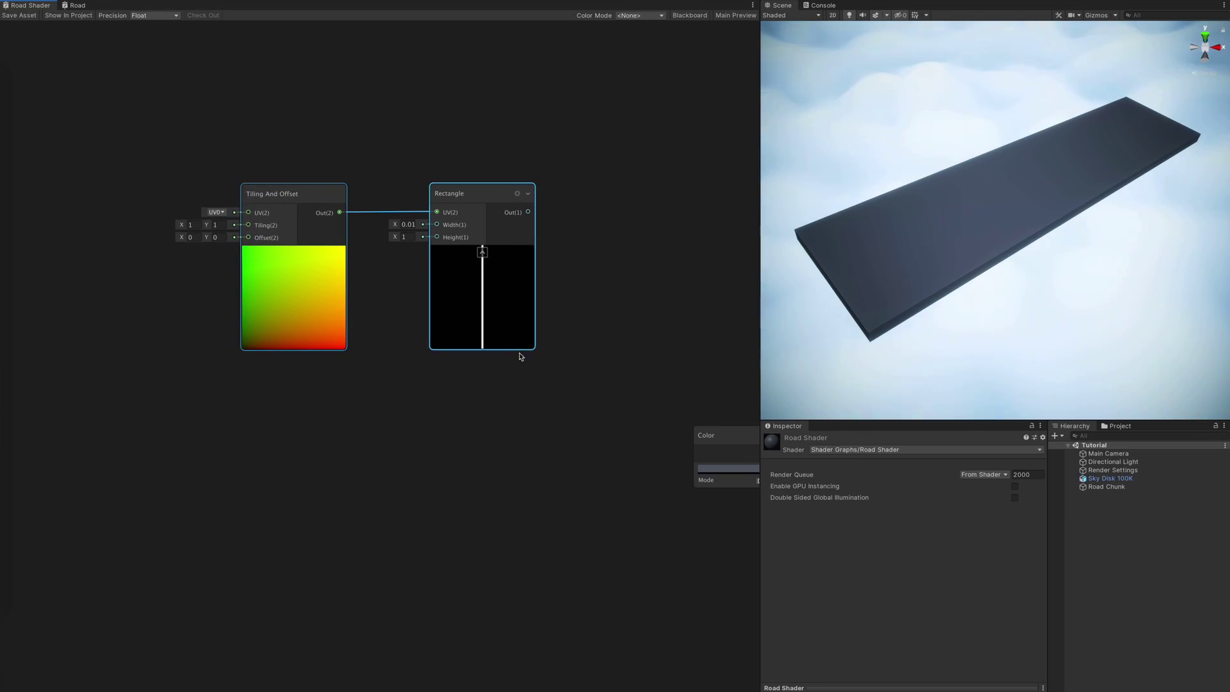
key(ctrl+d)
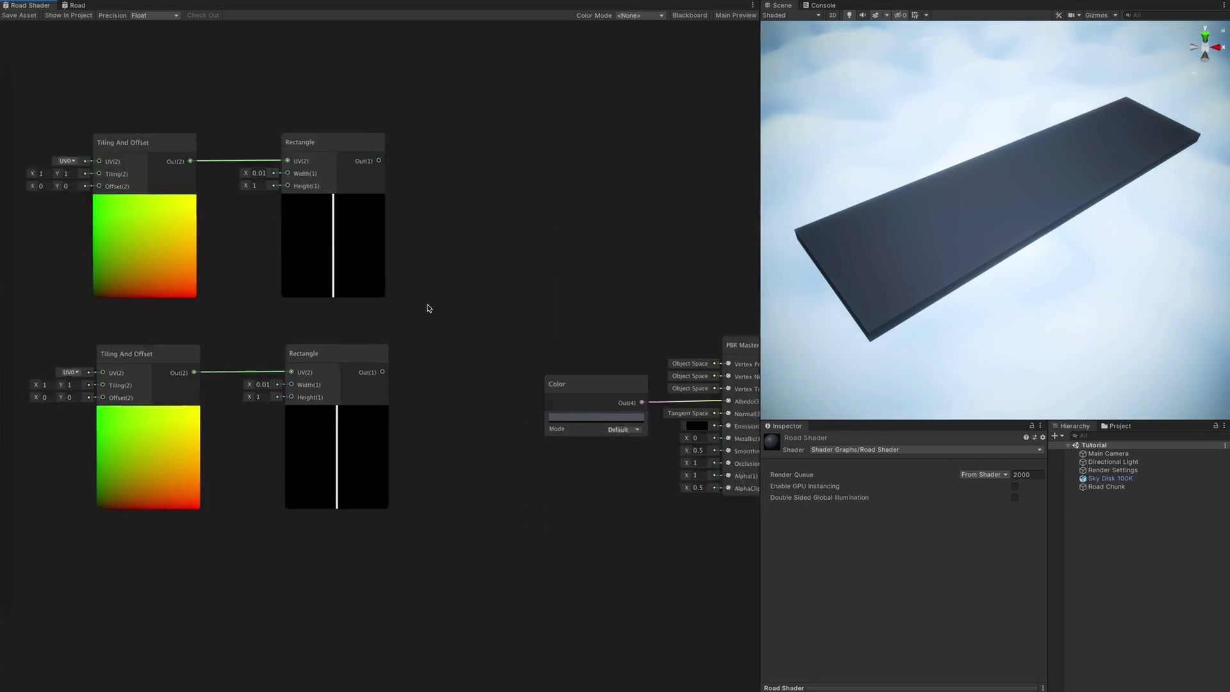
Step: Sum both Rectangle outputs with an Add node and combine the result with the Color in a second Add node feeding Albedo
right_click(297, 242)
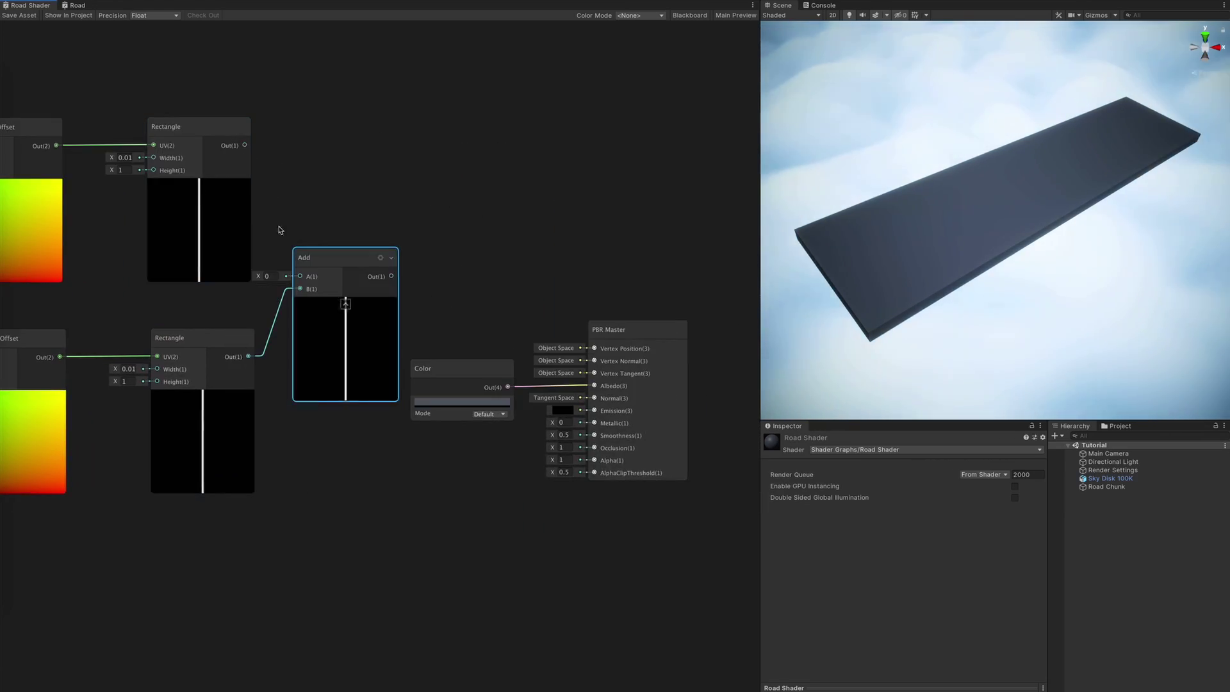
drag(245, 145, 300, 276)
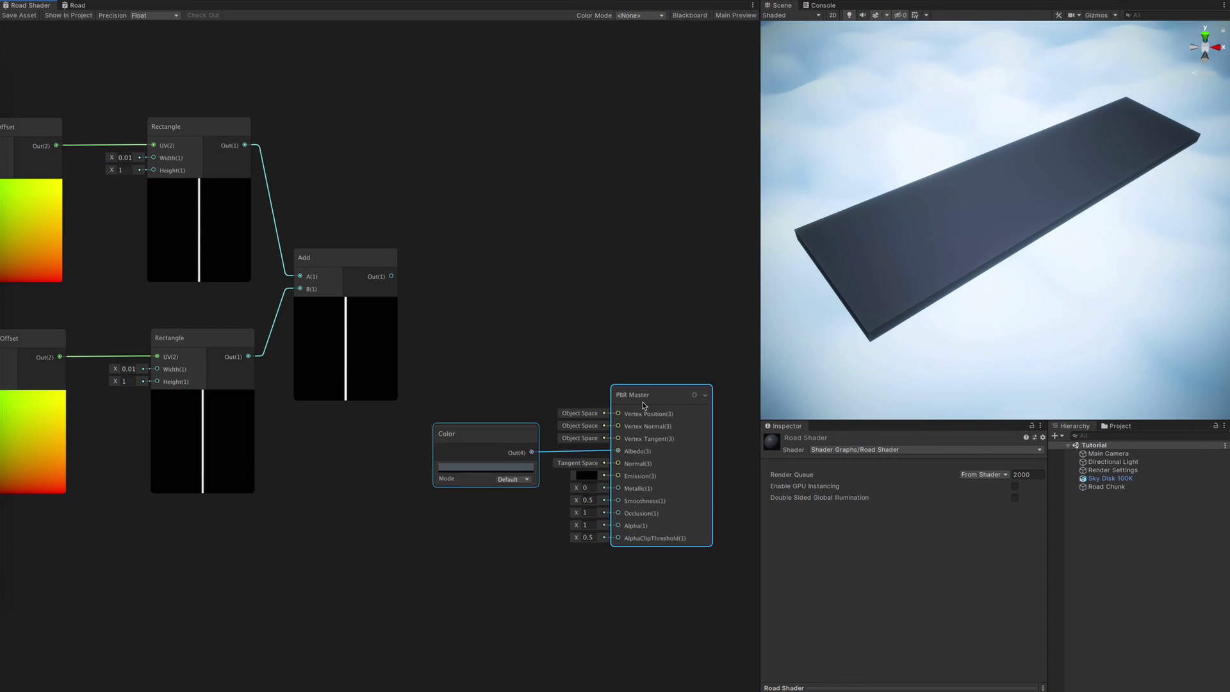
drag(391, 276, 464, 316)
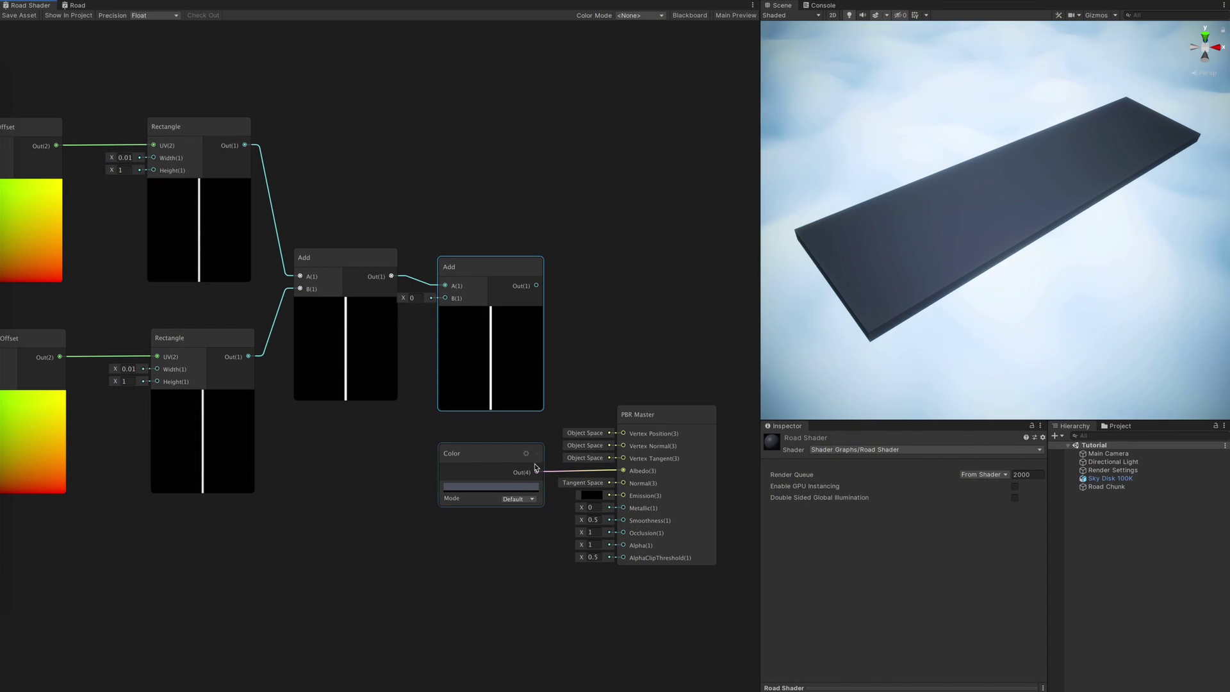
drag(536, 471, 445, 298)
drag(637, 425, 659, 267)
drag(473, 455, 476, 193)
Step: Feed the Offset of the upper Tiling And Offset node from a new Vector 2 node
middle_drag(85, 222, 543, 269)
drag(424, 217, 255, 199)
text(vector 2)
key(Return)
Step: Drive the X input of the Vector 2 node with a new Vector 1 node set to 0.4
middle_drag(233, 226, 312, 234)
drag(313, 226, 216, 208)
text(vector 1)
key(Return)
right_click(215, 209)
click(163, 226)
Step: Route the Vector 2 output through a new Negate node into the Offset of the lower Tiling And Offset node
middle_drag(316, 325, 204, 328)
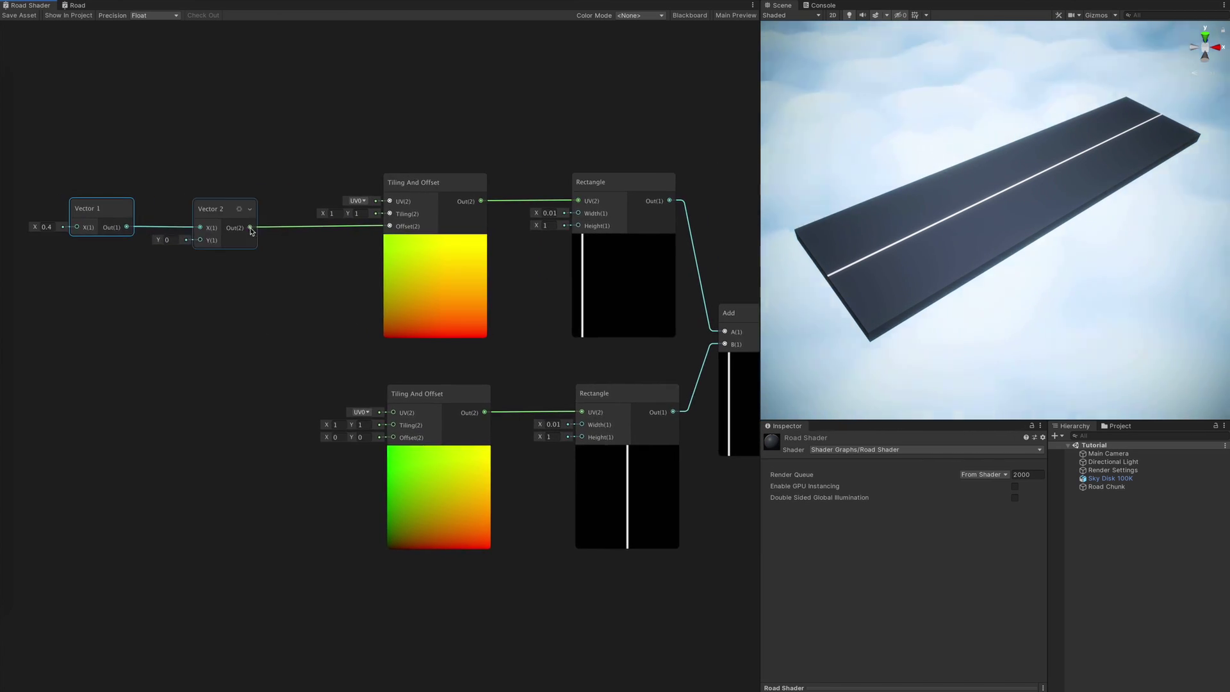
text(negate)
drag(250, 227, 480, 428)
key(Return)
click(306, 383)
Step: Convert the Vector 1 node into an exposed property and name it Outer Lines Distance
middle_drag(612, 126, 531, 128)
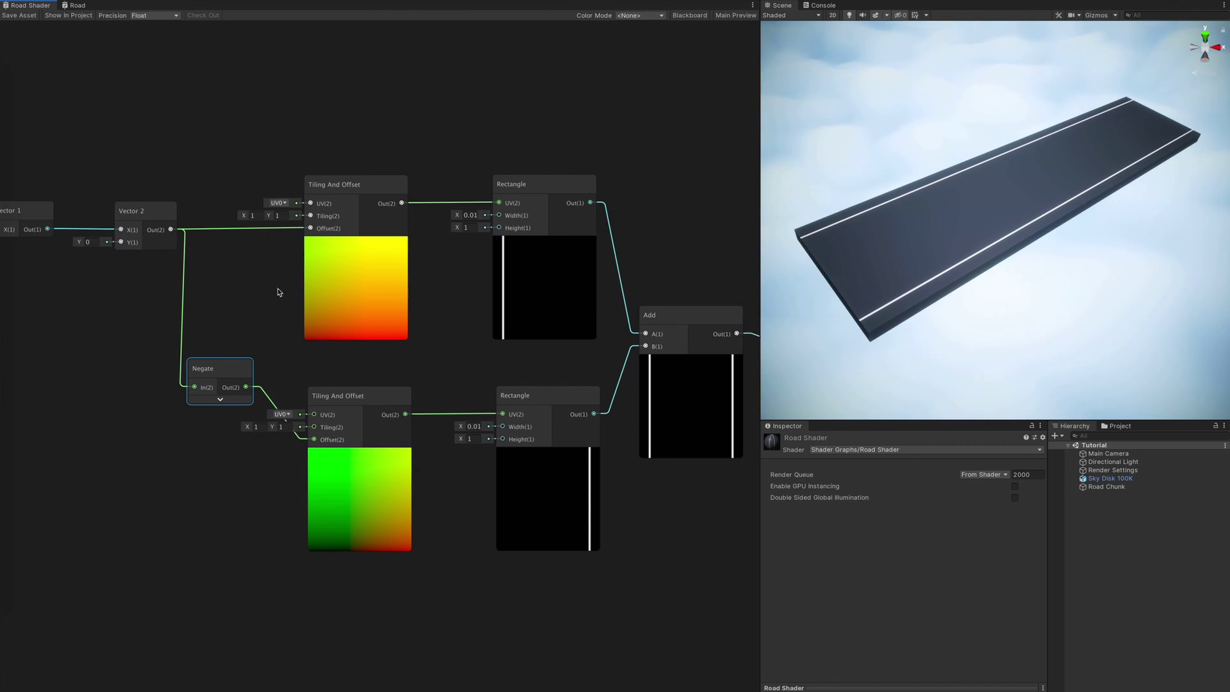
middle_drag(291, 305, 508, 303)
right_click(239, 207)
click(264, 307)
click(690, 15)
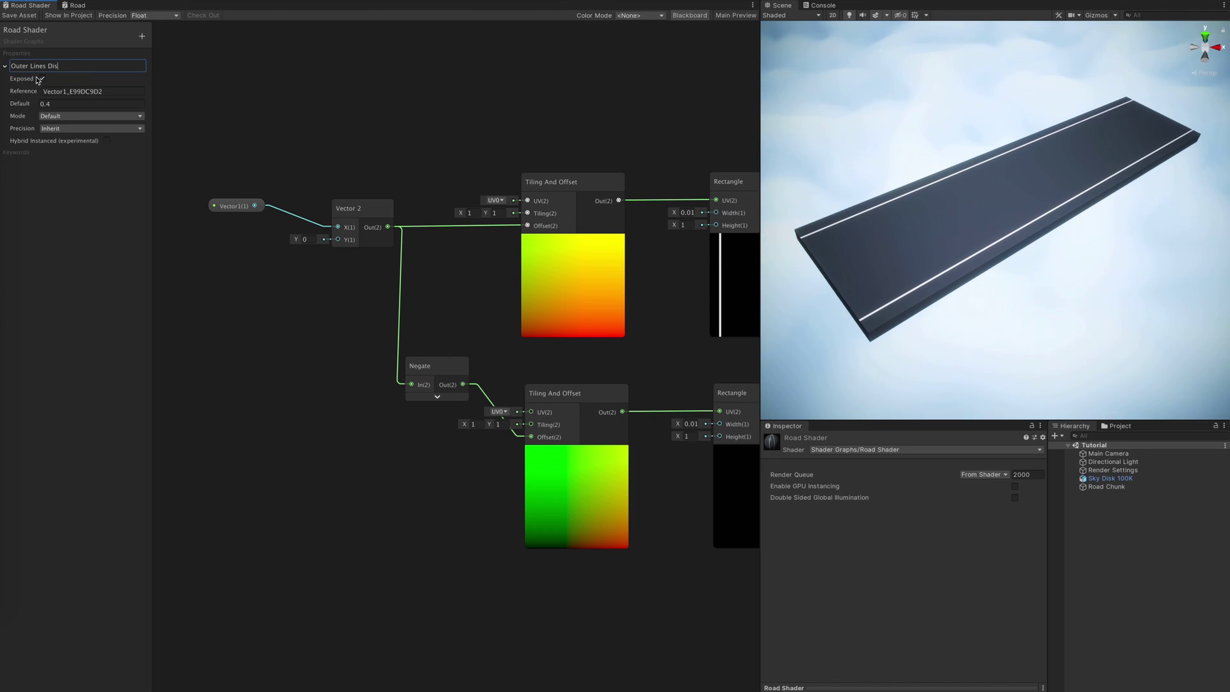
scroll(568, 152, down, 5)
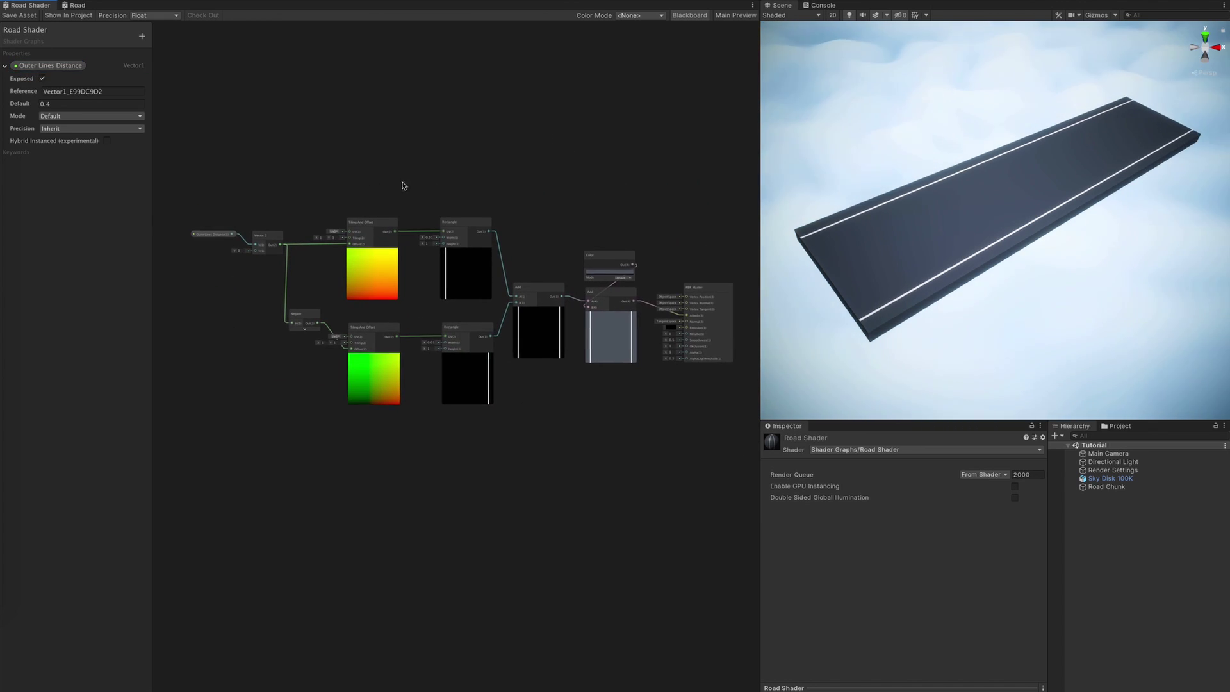
click(691, 16)
Step: Group the line-drawing nodes and title the group OUTER LINES
scroll(553, 75, up, 1)
middle_drag(553, 75, 545, 60)
drag(49, 194, 558, 510)
right_click(588, 411)
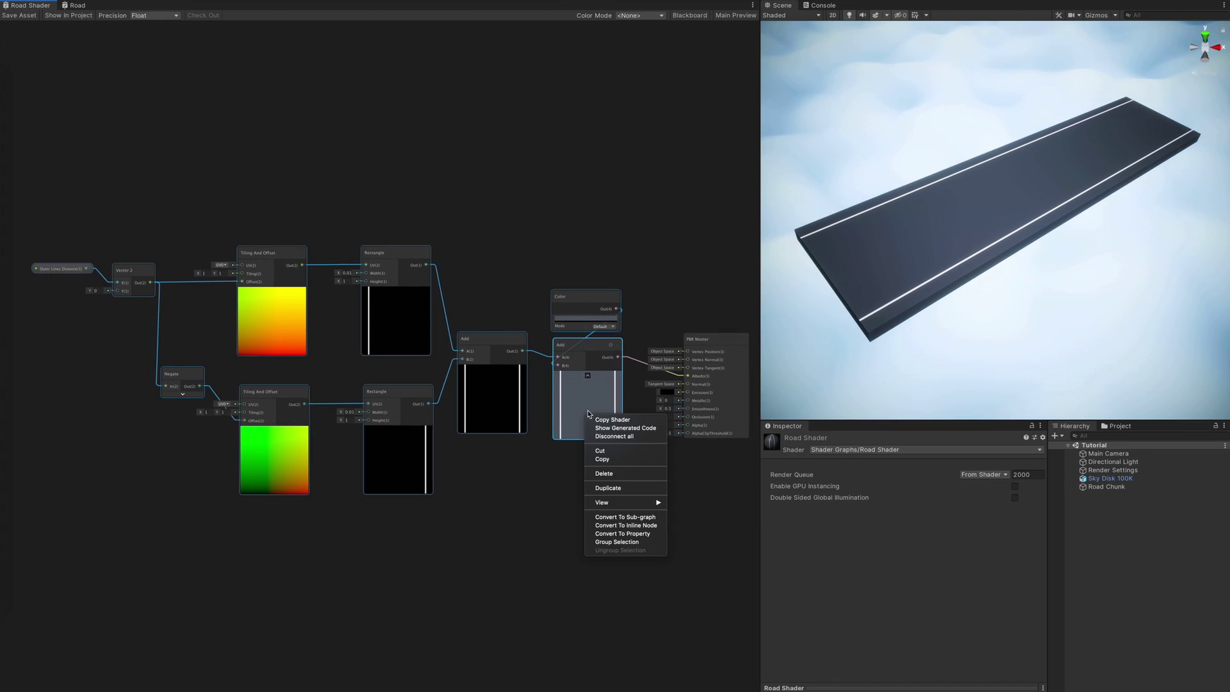
click(616, 542)
click(361, 205)
Step: Collapse the previews of both Tiling And Offset nodes and the first Add node, and tidy the node layout inside OUTER LINES
middle_drag(374, 185, 505, 177)
click(402, 283)
click(407, 422)
scroll(363, 203, up, 3)
middle_drag(360, 192, 363, 156)
drag(290, 411, 275, 437)
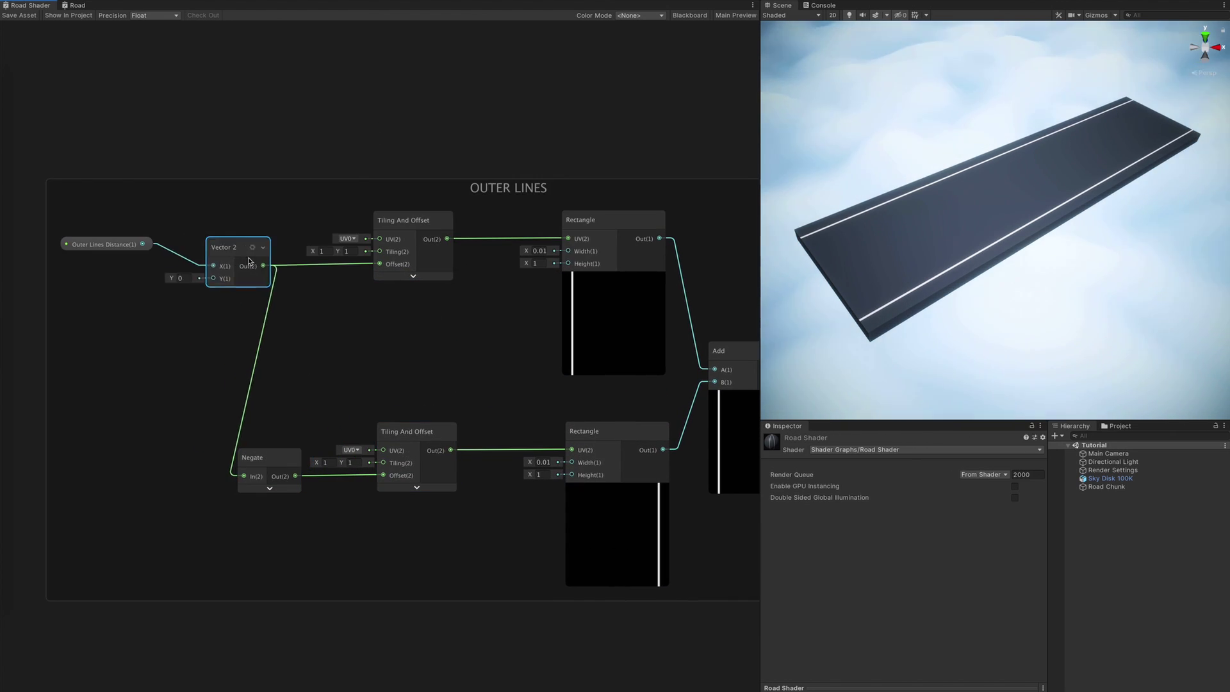
drag(185, 284, 179, 246)
drag(71, 145, 438, 546)
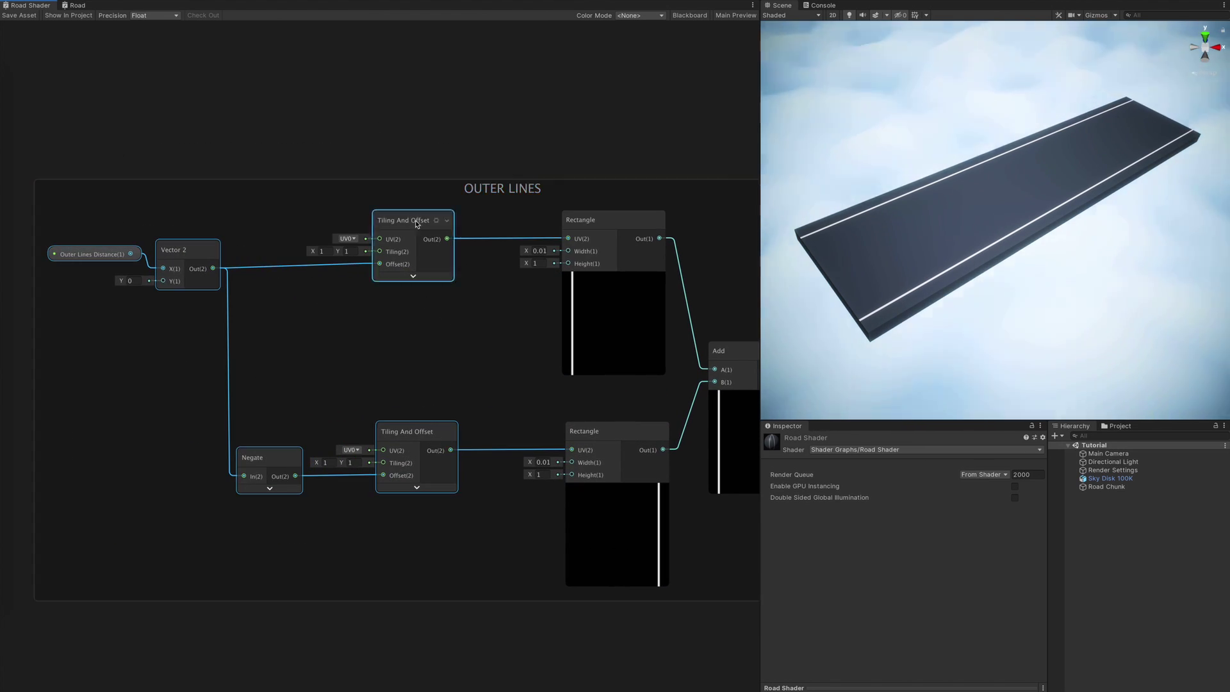
middle_drag(416, 223, 98, 211)
click(442, 363)
Step: Take the Color node and the final Add node out of the OUTER LINES group and move them clear of it
drag(570, 246, 578, 442)
right_click(575, 447)
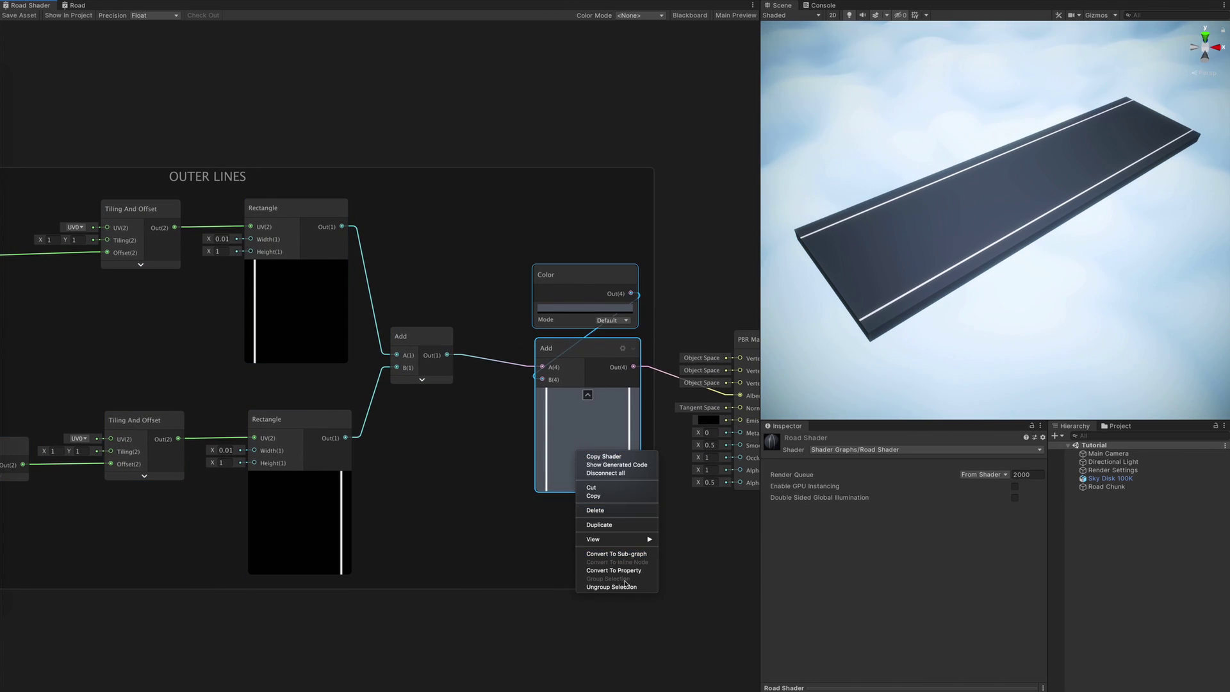
click(625, 584)
middle_drag(639, 511, 604, 508)
scroll(604, 508, down, 3)
drag(570, 364, 599, 362)
click(504, 269)
Step: Drive both Rectangle widths from one new Vector 1 node, converted to a Lines Width property with a default of 0.01
middle_drag(504, 269, 661, 226)
scroll(556, 135, up, 2)
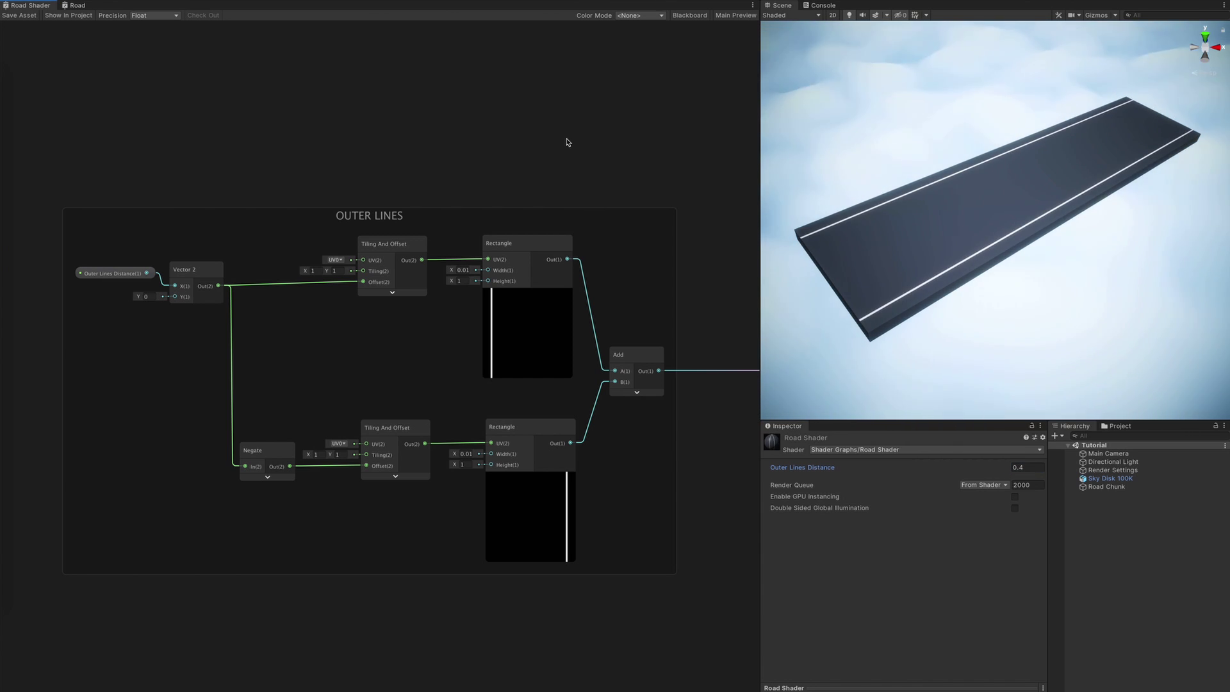
scroll(442, 324, up, 1)
drag(495, 263, 375, 329)
click(402, 358)
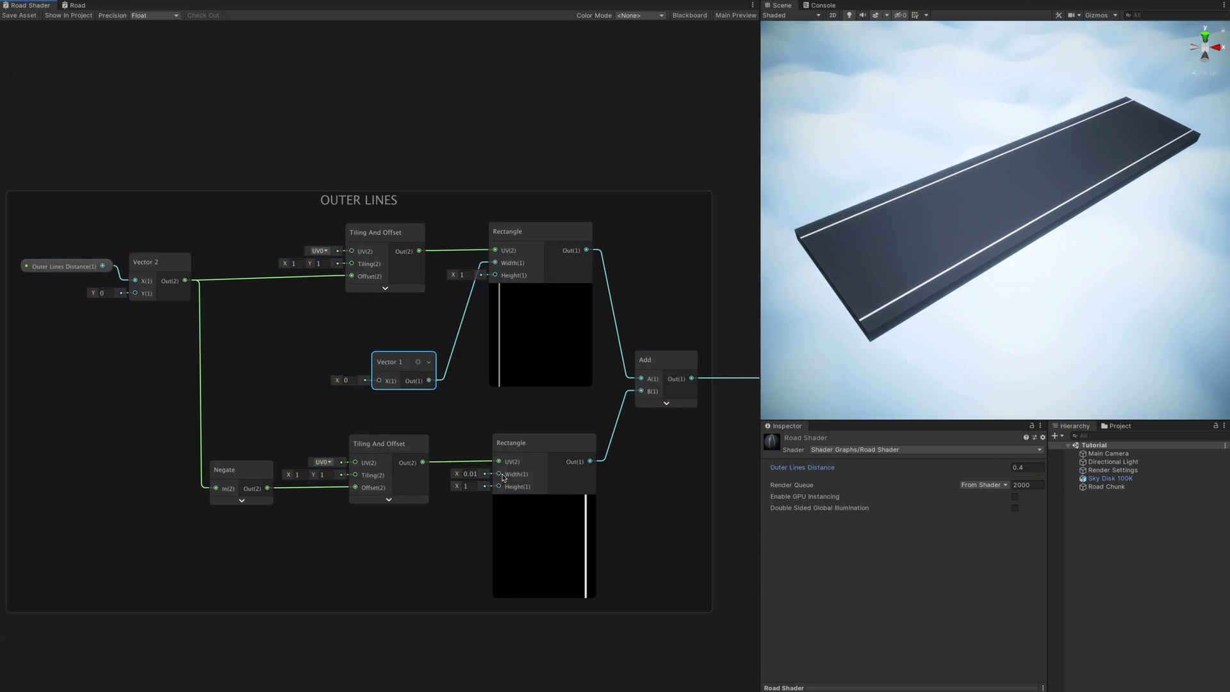
right_click(28, 156)
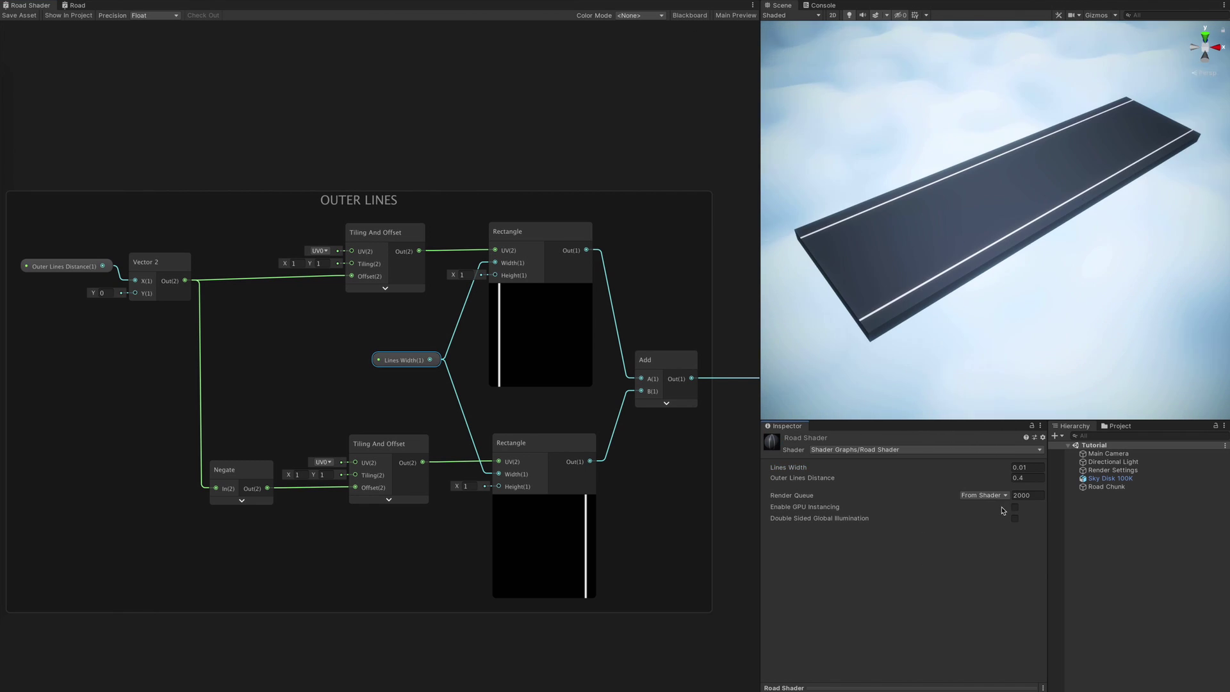
Step: Try out the Lines Width value on the road material and set it back to 0.01
mouse_move(1011, 467)
mouse_down()
mouse_move(1025, 467)
mouse_move(1013, 467)
mouse_up()
click(1038, 467)
text(0)
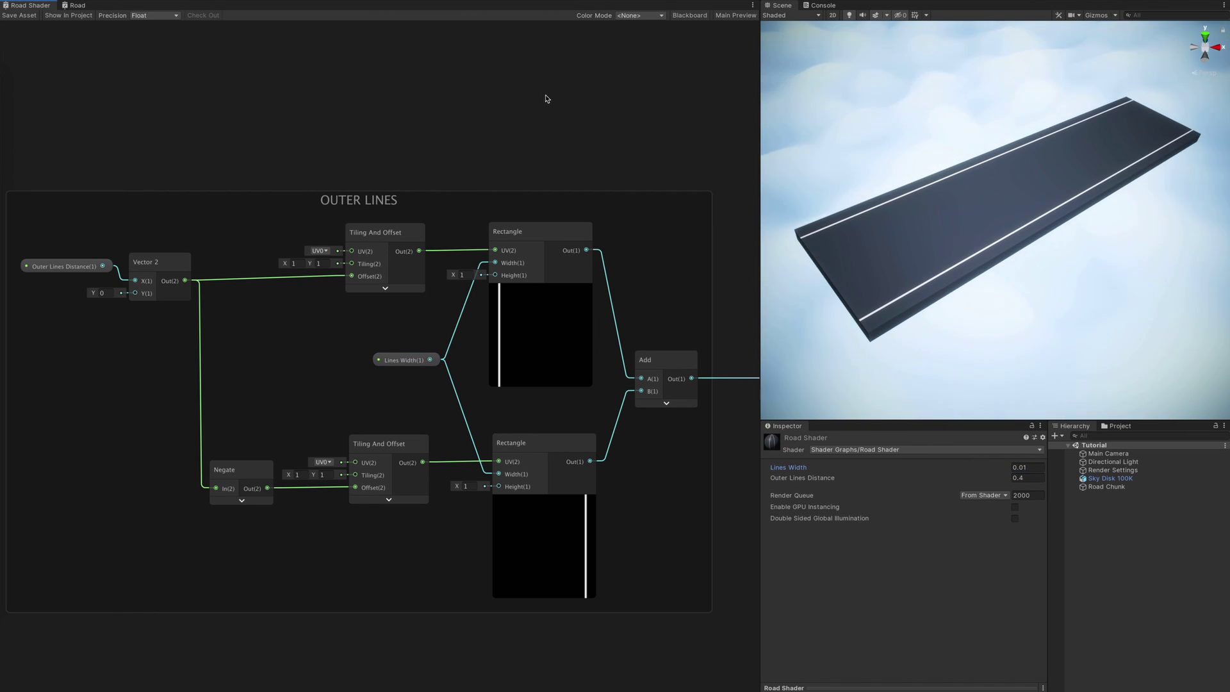
Step: Duplicate the OUTER LINES group, place the copy below the original and retitle it INNER LINES
middle_drag(551, 139, 566, 30)
click(404, 91)
key(ctrl+d)
drag(406, 109, 389, 541)
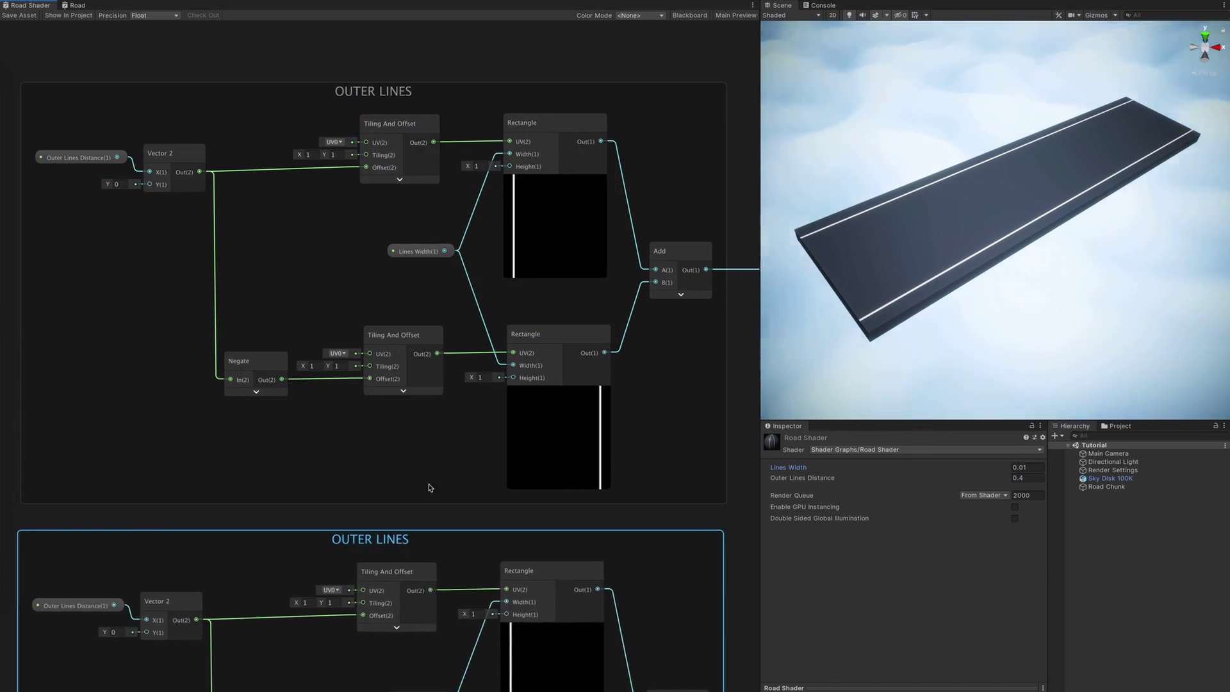
middle_drag(383, 538, 408, 198)
double_click(409, 198)
Step: Drive the X input of the INNER LINES group's Vector 2 node with a new Vector 1 node set to 0.02
middle_drag(129, 313, 82, 317)
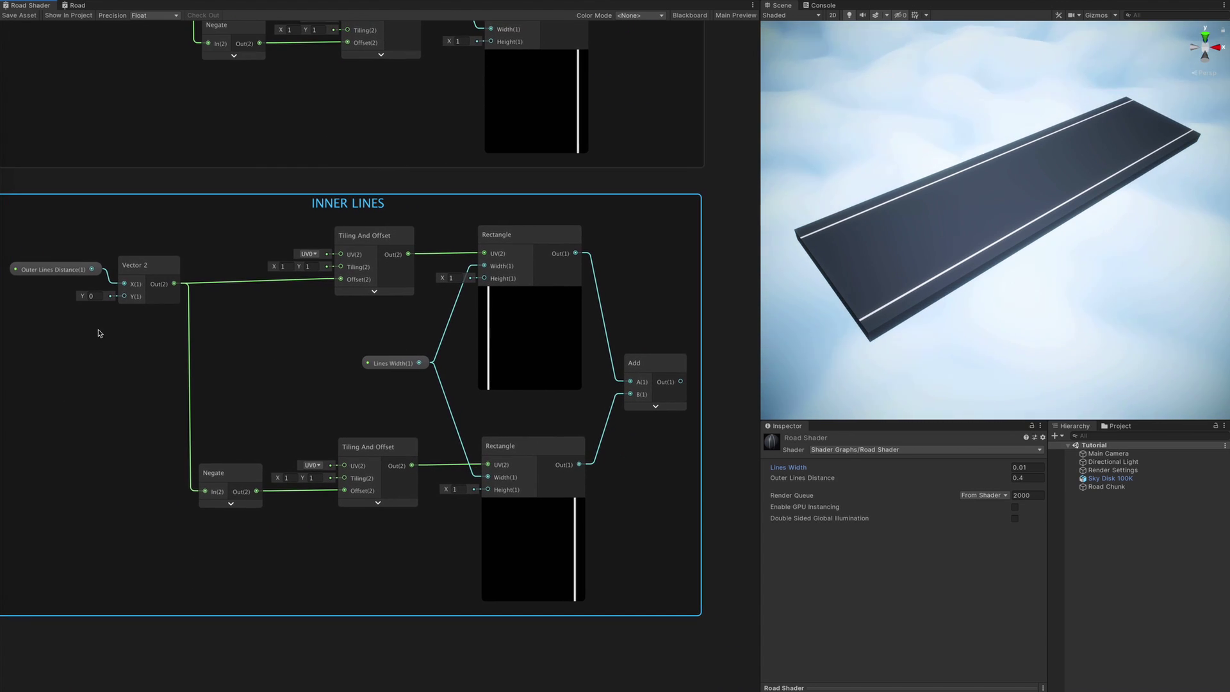
text(vec)
drag(123, 285, 52, 248)
key(Return)
click(11, 264)
Step: Check the combined inner lines in the Add node's preview and collapse the preview again
middle_drag(271, 317, 103, 356)
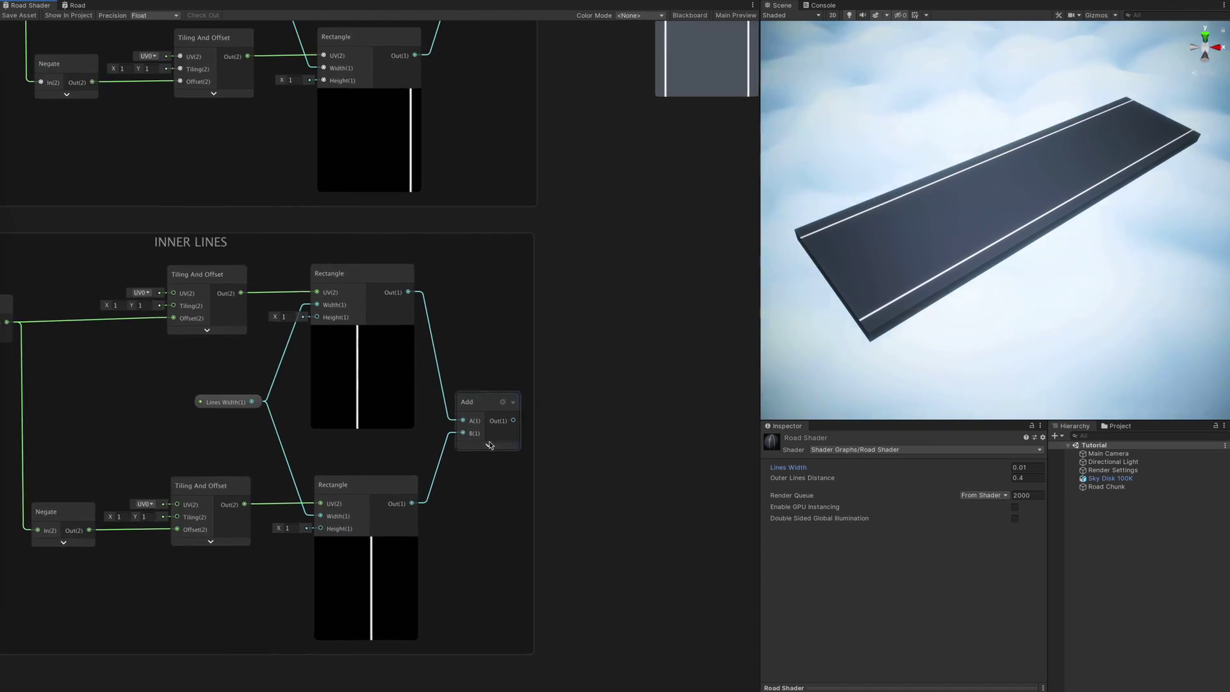
click(490, 444)
click(508, 448)
Step: Convert the INNER LINES group's Vector 1 node into a property named Inner Lines Distance
click(25, 282)
middle_drag(334, 397, 582, 356)
right_click(148, 281)
click(190, 390)
click(686, 17)
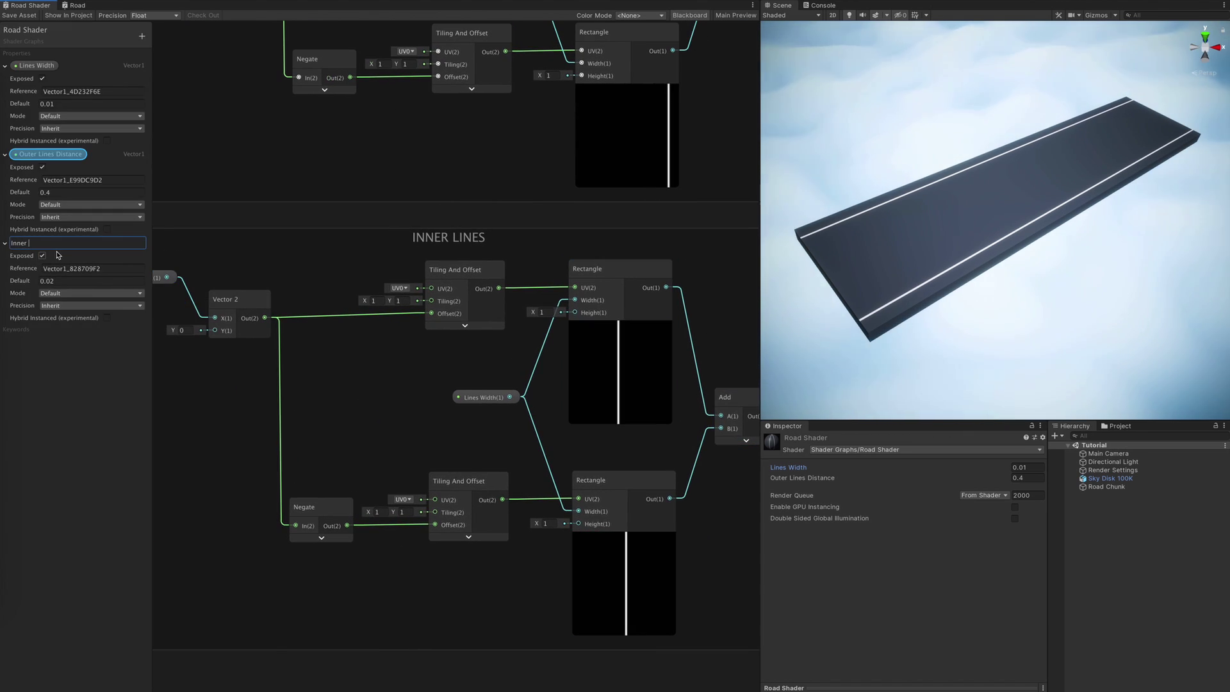
key(Return)
click(669, 30)
click(690, 14)
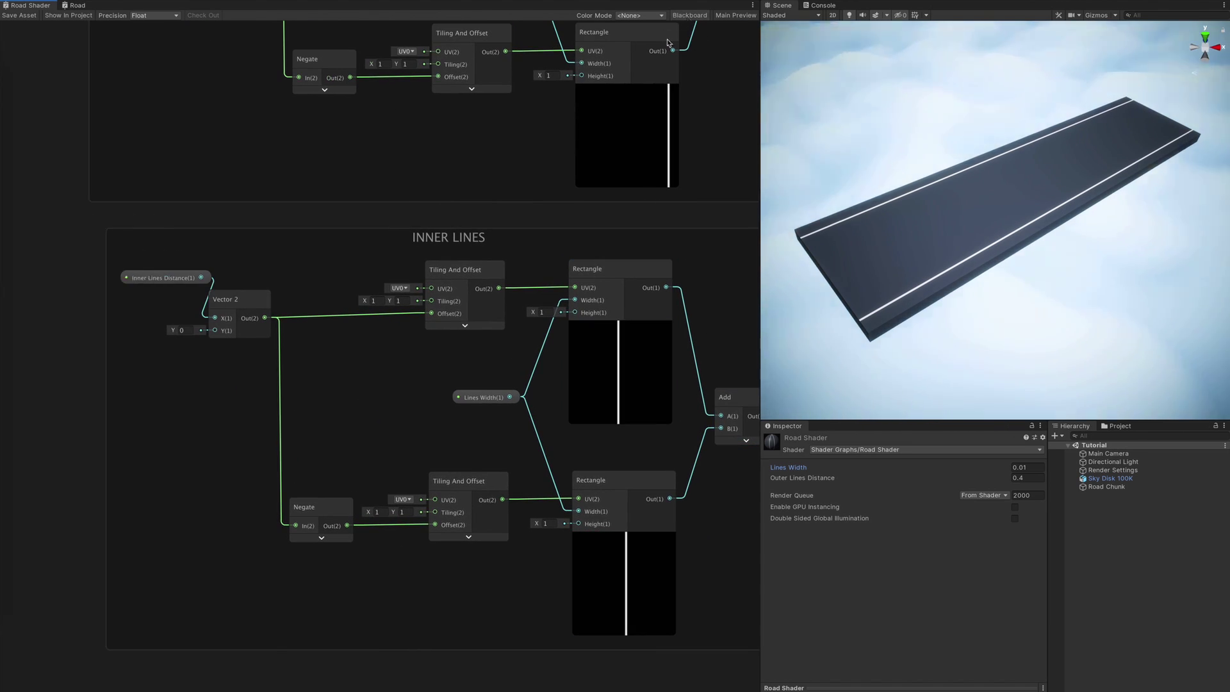
Step: Sum the outer and inner line outputs in a new Add node and connect it to the A input of the final Add node
middle_drag(566, 262, 84, 519)
scroll(431, 505, down, 2)
middle_drag(431, 505, 409, 379)
drag(425, 365, 576, 125)
drag(451, 117, 581, 296)
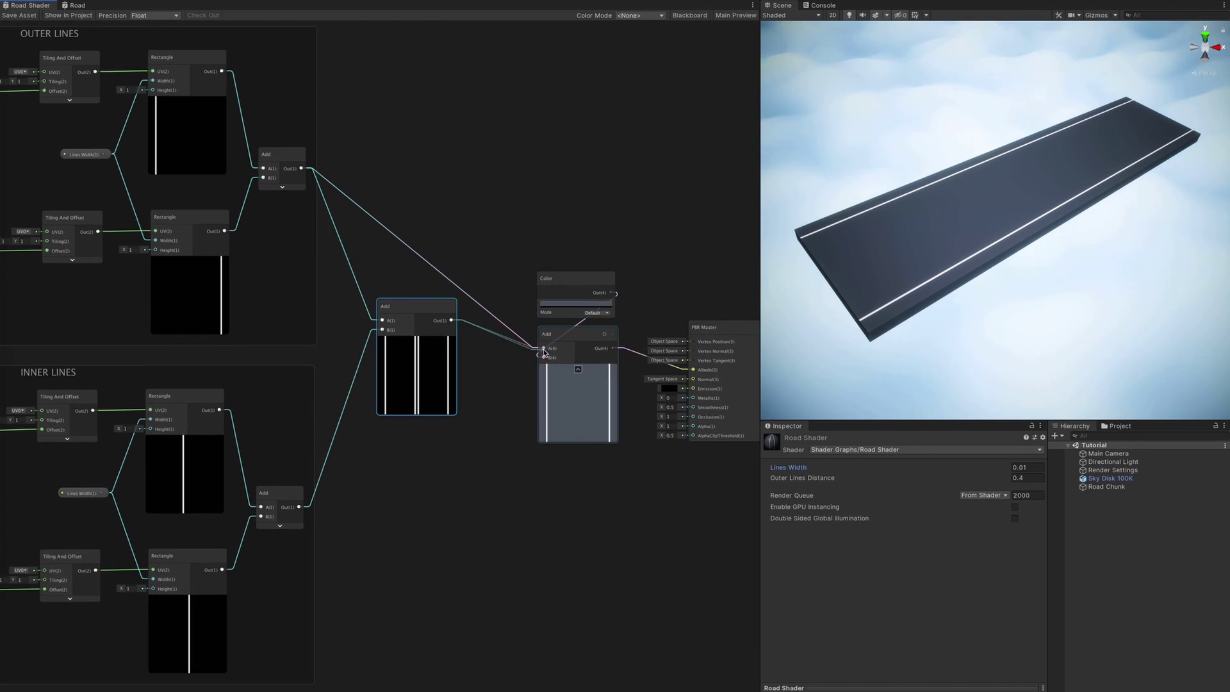
drag(543, 351, 544, 350)
drag(431, 368, 432, 382)
click(494, 406)
Step: Test a wider Inner Lines Distance on the road material, return it to 0.02 and review the shader's property list
middle_drag(232, 191, 479, 190)
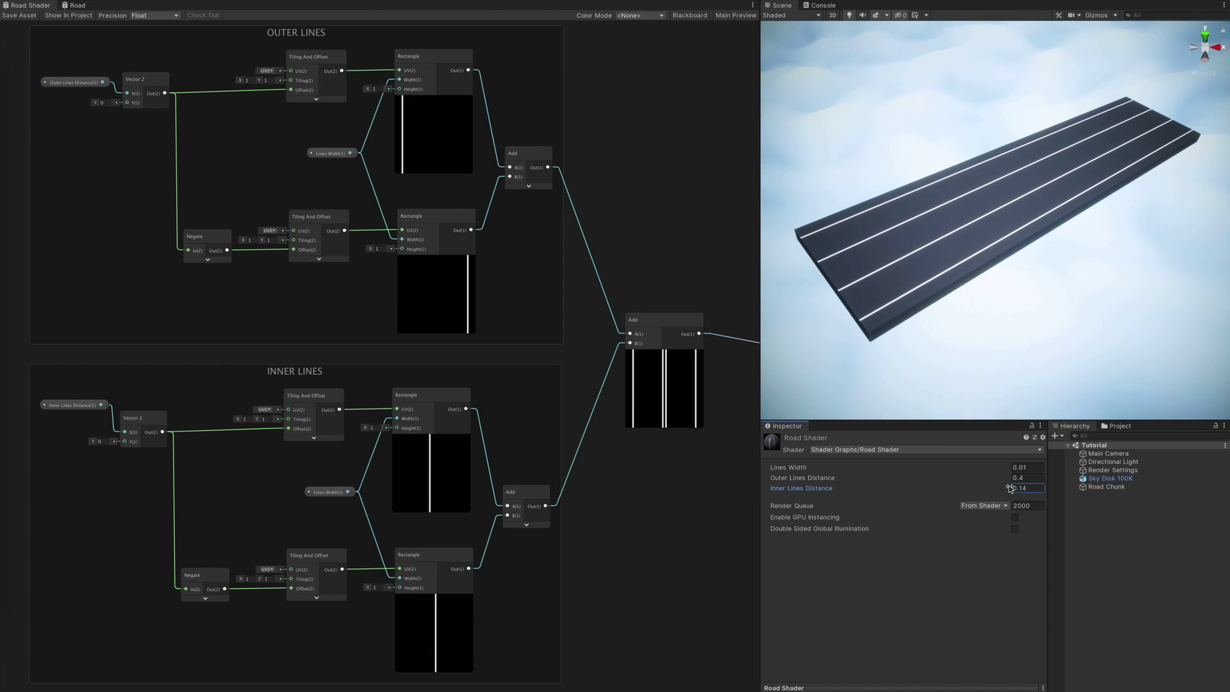
click(689, 15)
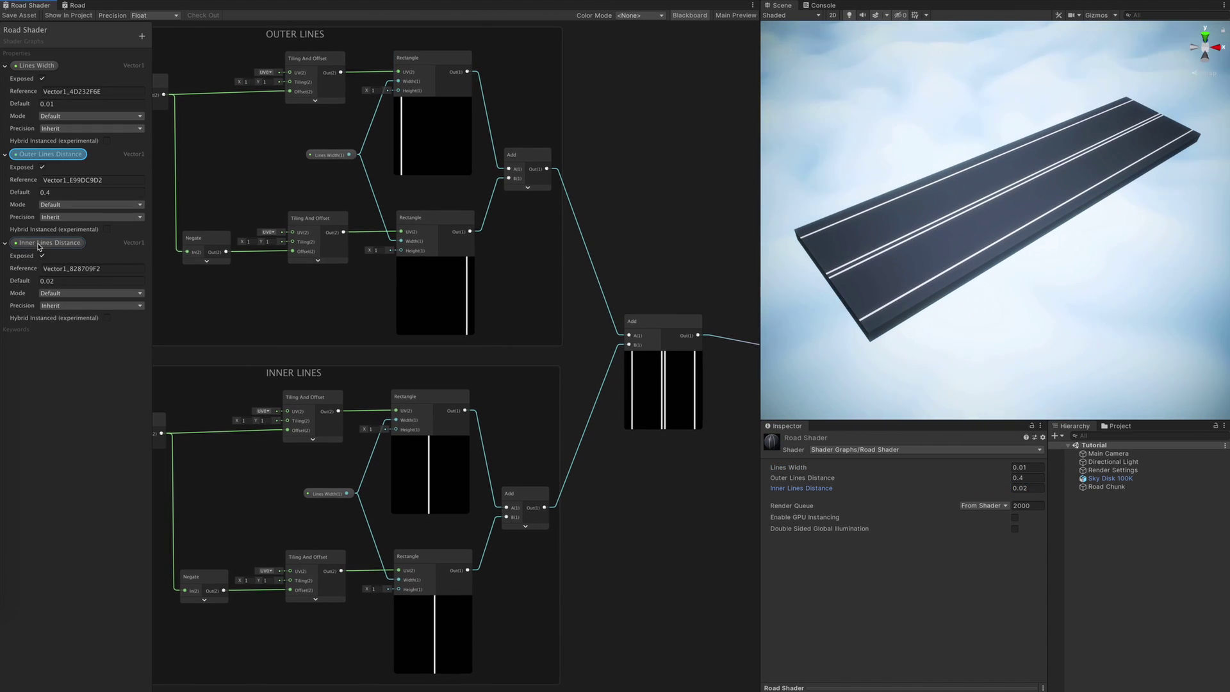
click(699, 17)
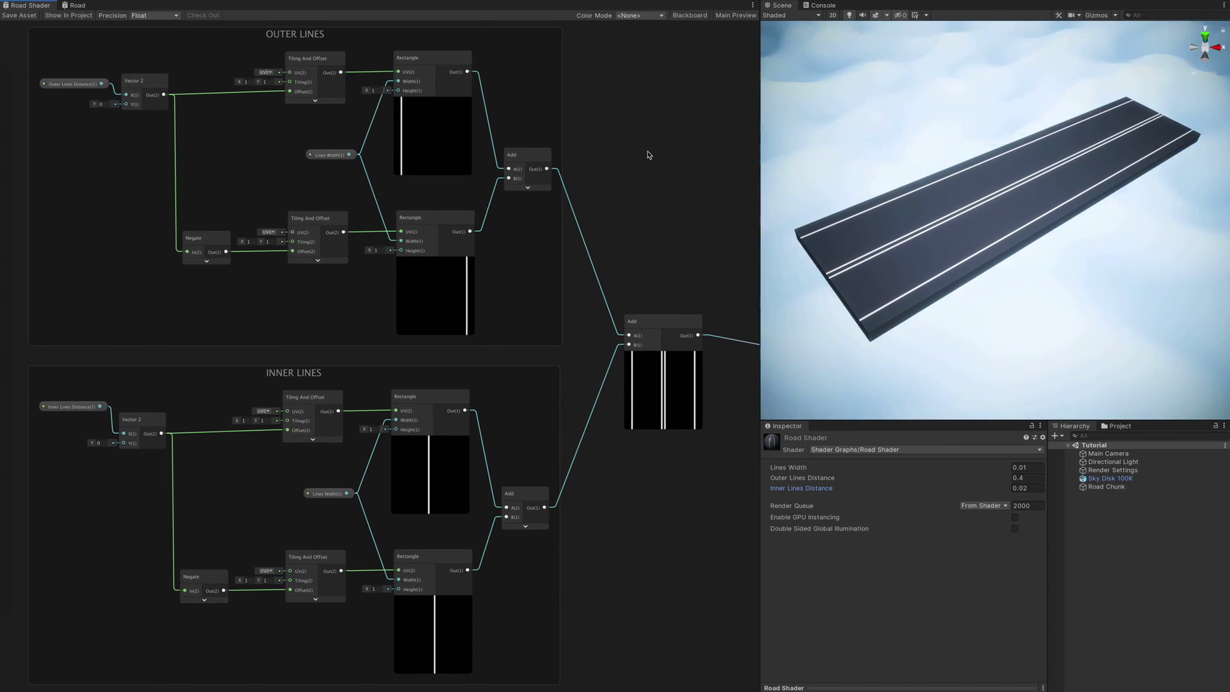
Step: Move the combined-lines Add node and its neighbouring nodes farther from the line groups to make room between them
middle_drag(615, 159, 272, 99)
drag(397, 189, 578, 285)
drag(316, 178, 572, 301)
drag(566, 258, 731, 260)
click(290, 151)
scroll(291, 151, up, 2)
Step: Multiply the OUTER LINES Add output by a new Color node set to white
middle_drag(291, 151, 360, 169)
text(mul)
drag(214, 114, 363, 199)
key(Return)
text(col)
drag(334, 212, 371, 118)
key(Return)
click(356, 152)
drag(287, 116, 259, 86)
click(238, 31)
Step: Multiply the INNER LINES Add output by a new Color node set to yellow-orange
middle_drag(403, 305, 419, 205)
text(mul)
drag(227, 462, 376, 293)
key(Return)
drag(352, 323, 400, 458)
click(402, 492)
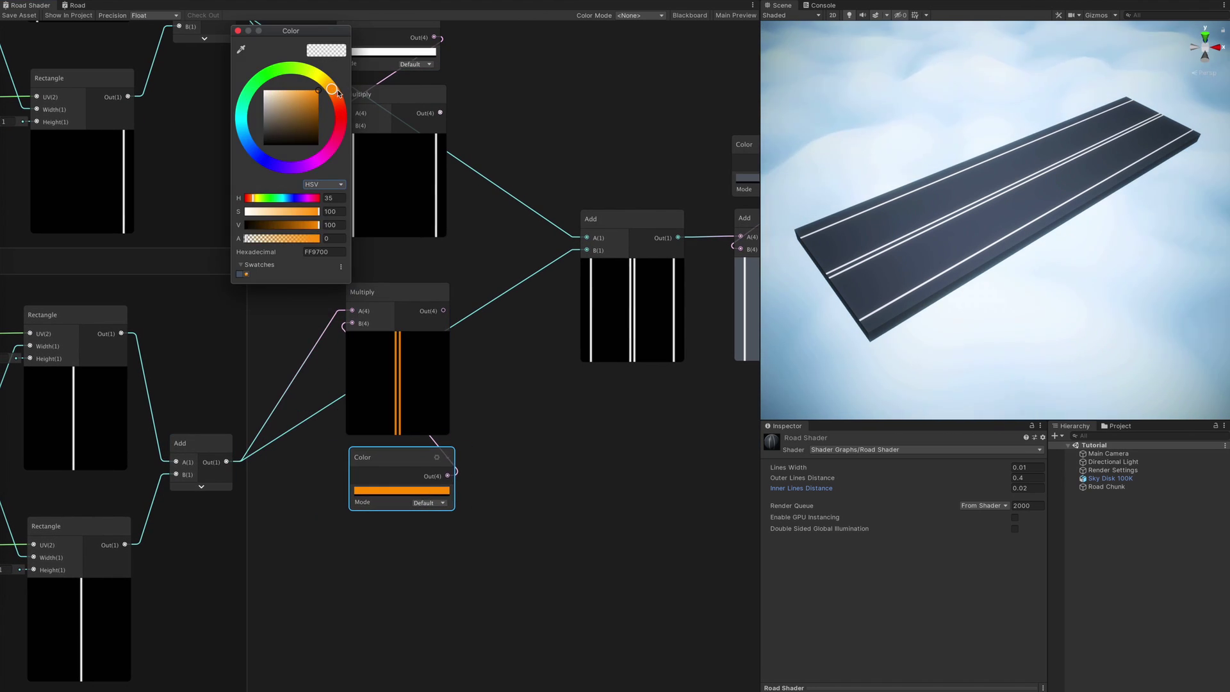
click(237, 31)
Step: Connect the inner and outer Multiply outputs to the inputs of the combined-lines Add node
middle_drag(467, 303, 384, 385)
drag(361, 392, 505, 332)
drag(358, 194, 504, 319)
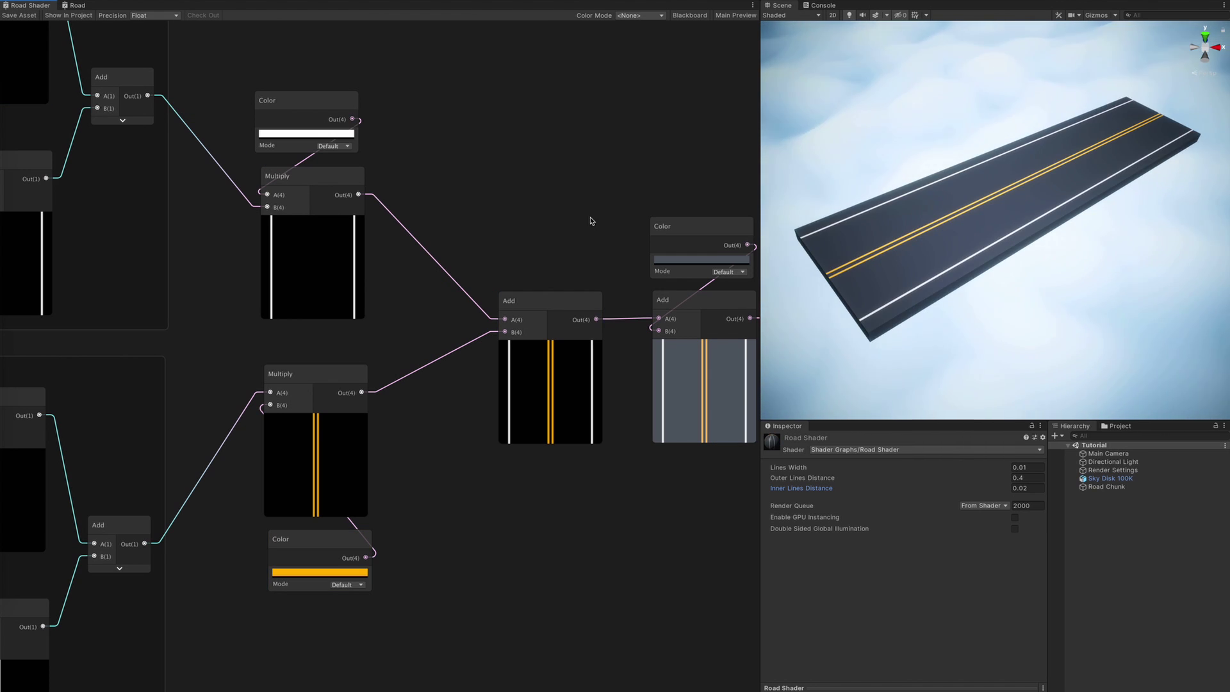
Step: Convert the white and orange Color nodes into properties named Outer Lines Color and Inner Lines Color, listed first
middle_drag(590, 219, 659, 201)
right_click(362, 93)
click(412, 200)
drag(350, 88, 343, 119)
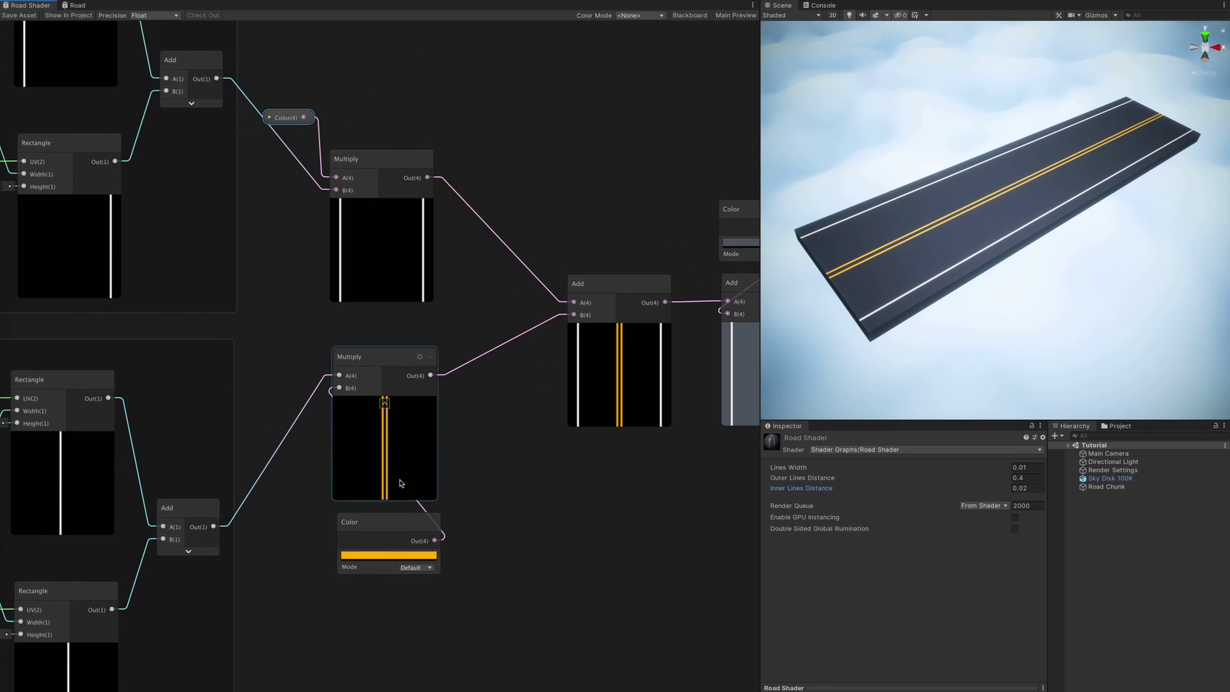
right_click(389, 524)
click(417, 638)
click(689, 14)
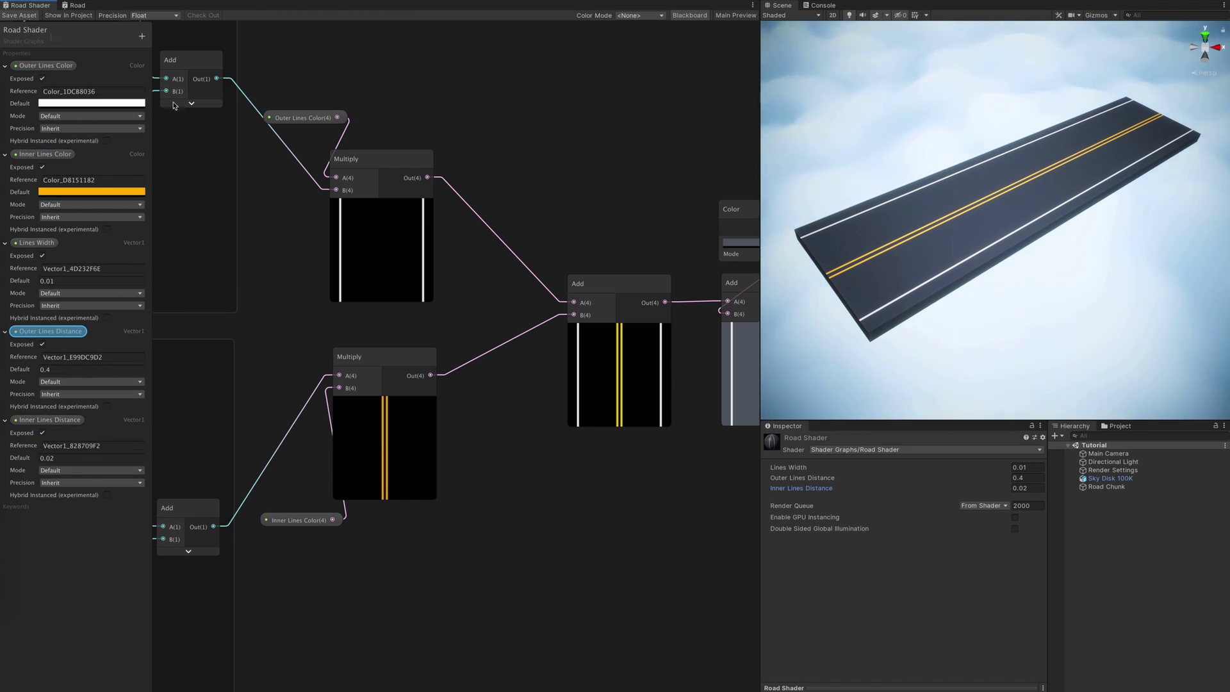
click(689, 15)
Step: Duplicate the INNER LINES group, place the copy below it and rename it DASHED LINES
scroll(573, 129, down, 6)
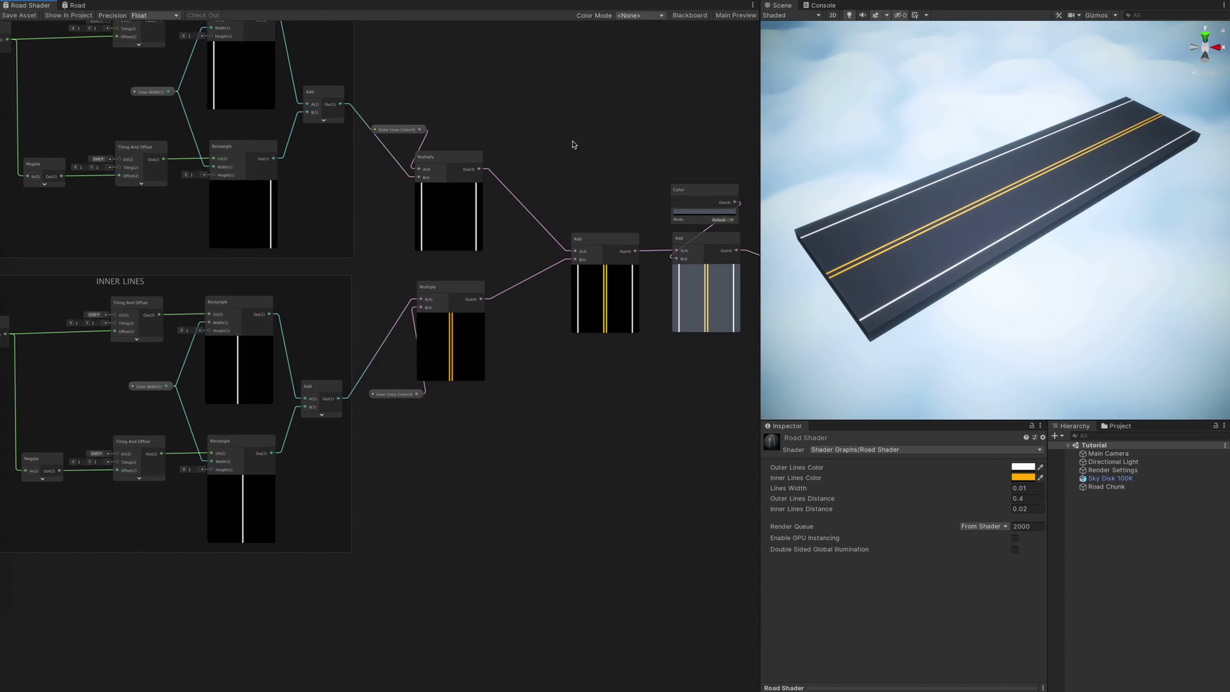
scroll(631, 96, up, 3)
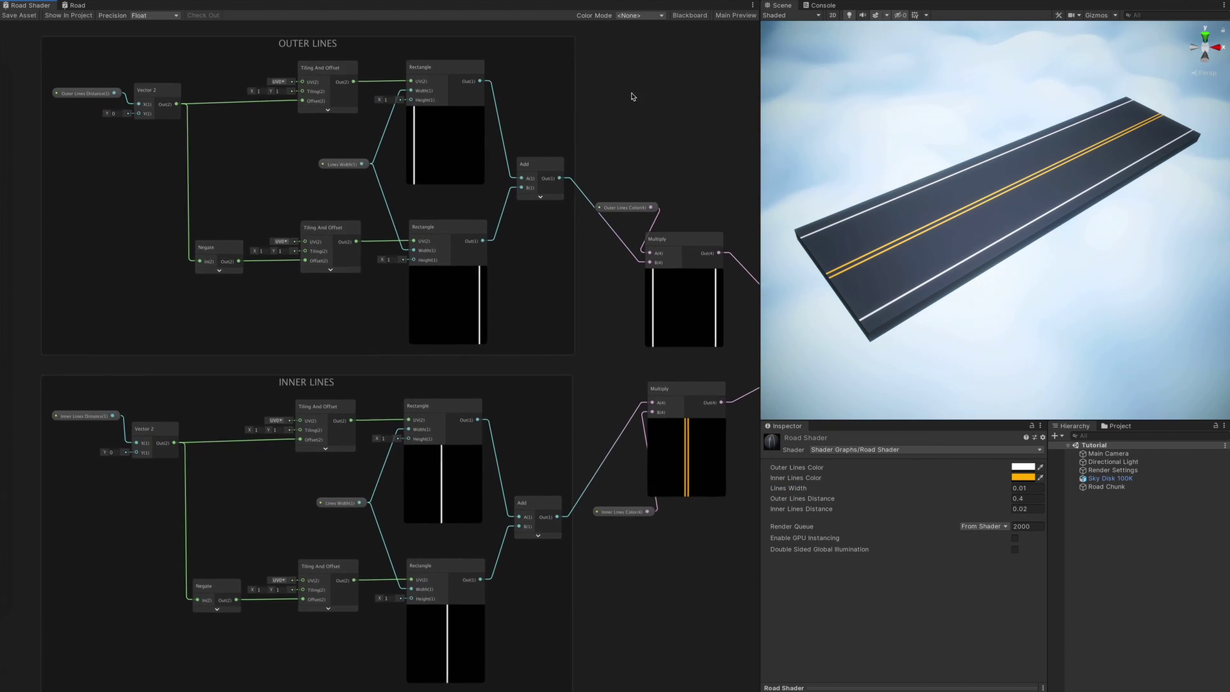
middle_drag(627, 601, 688, 256)
click(363, 40)
key(ctrl+d)
drag(363, 39, 368, 377)
middle_drag(503, 400, 558, 316)
key(ctrl+d)
double_click(430, 280)
text(DASHED LINES)
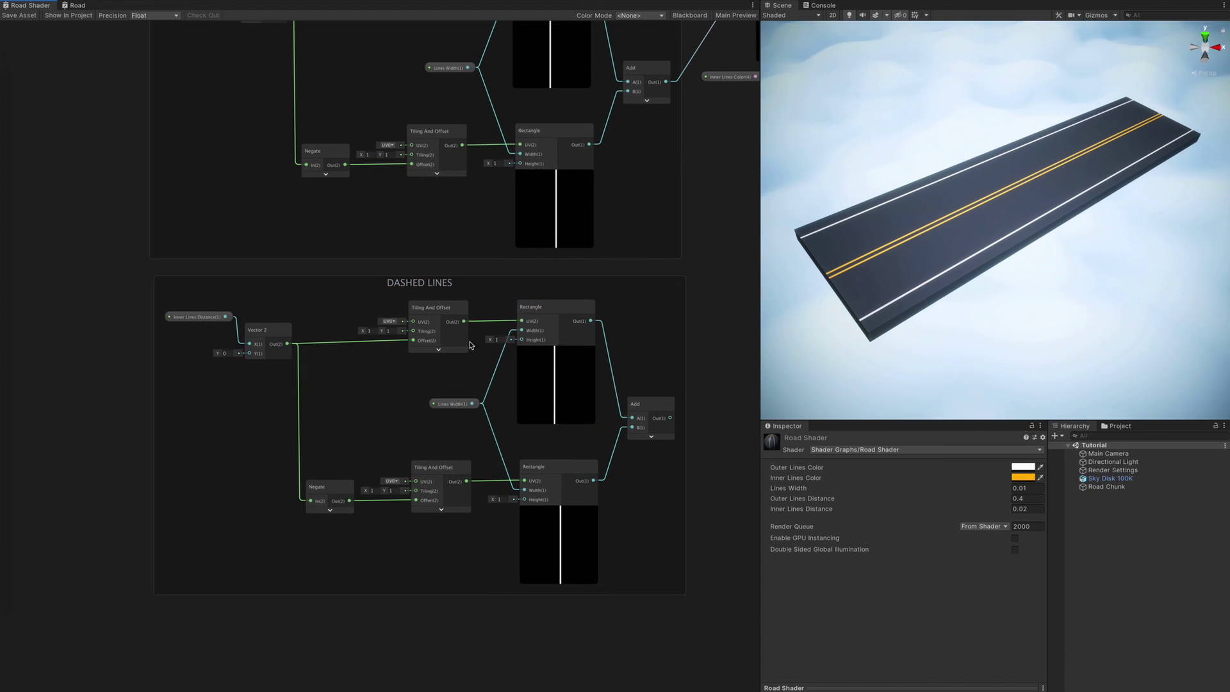
Step: Insert a Fraction node between the upper Tiling And Offset and Rectangle nodes of the DASHED LINES group
scroll(223, 440, up, 2)
drag(160, 545, 485, 269)
drag(486, 265, 369, 262)
click(516, 530)
middle_drag(518, 524, 399, 513)
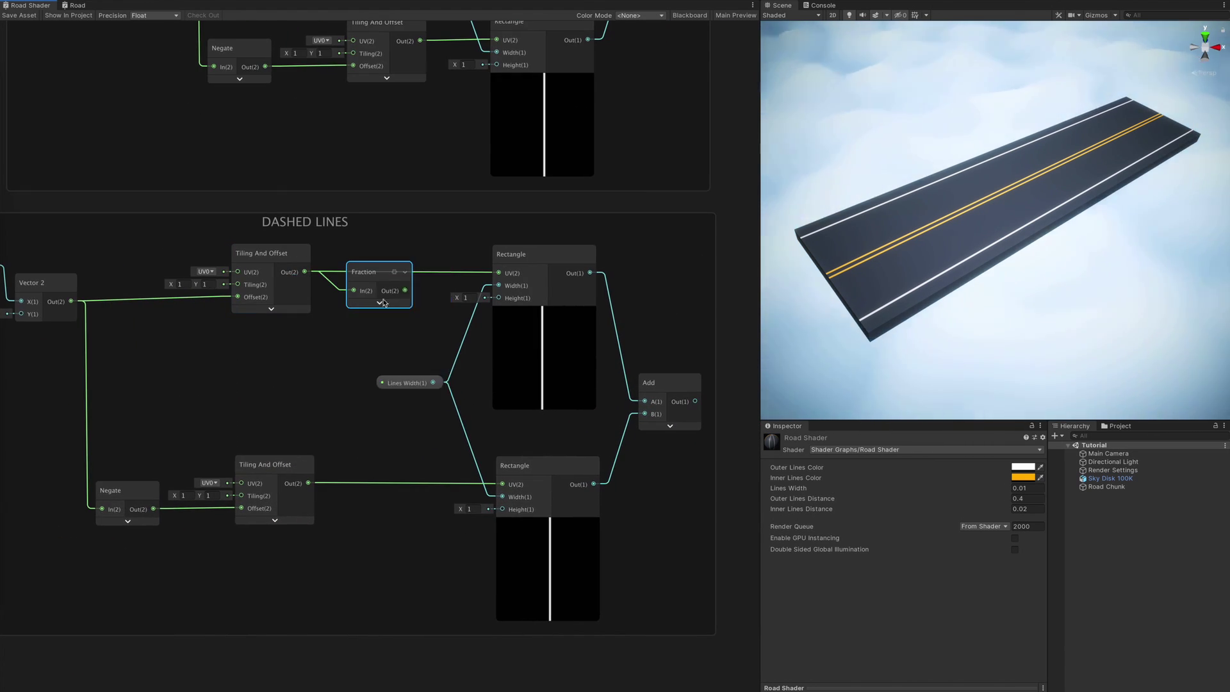
drag(445, 290, 500, 274)
Step: Duplicate the Fraction node and insert the copy between the lower Tiling And Offset and Rectangle nodes
key(ctrl+d)
drag(401, 308, 373, 464)
drag(308, 483, 354, 471)
drag(445, 471, 502, 484)
drag(379, 452, 382, 476)
middle_drag(381, 442, 392, 425)
Step: Drive both Tiling inputs in DASHED LINES with a new Vector 2 node set to 2, 2, and straighten the Fraction nodes
click(199, 267)
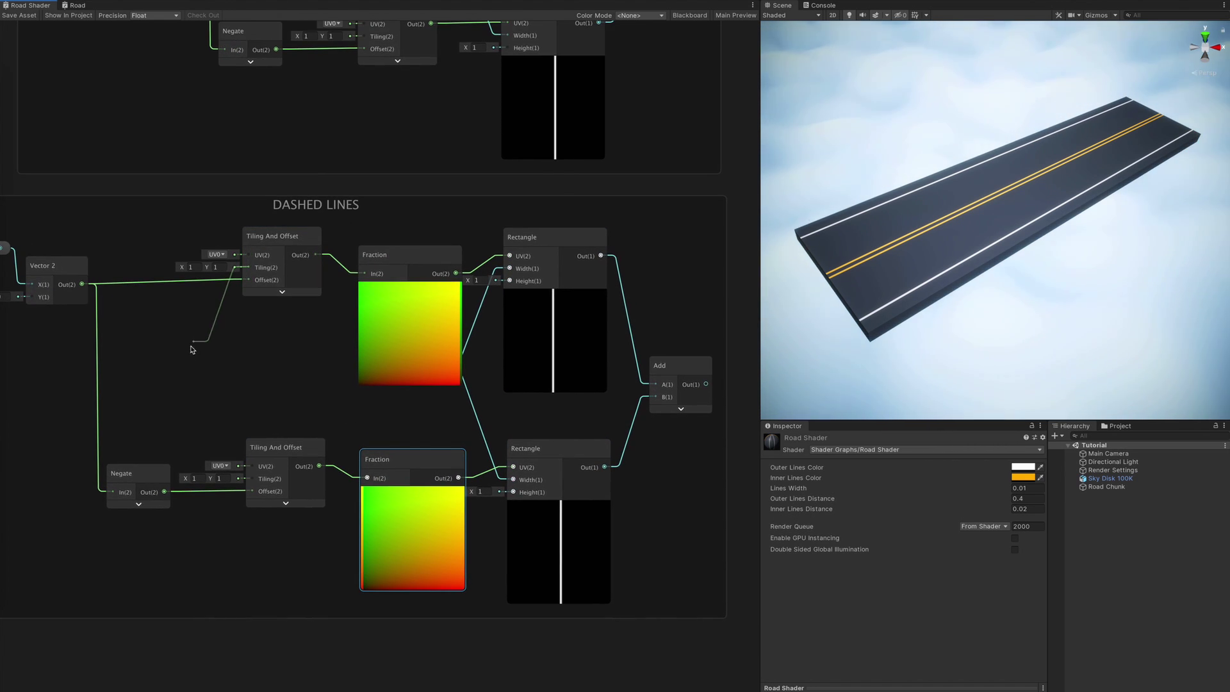
drag(190, 349, 191, 347)
text(ve)
key(Return)
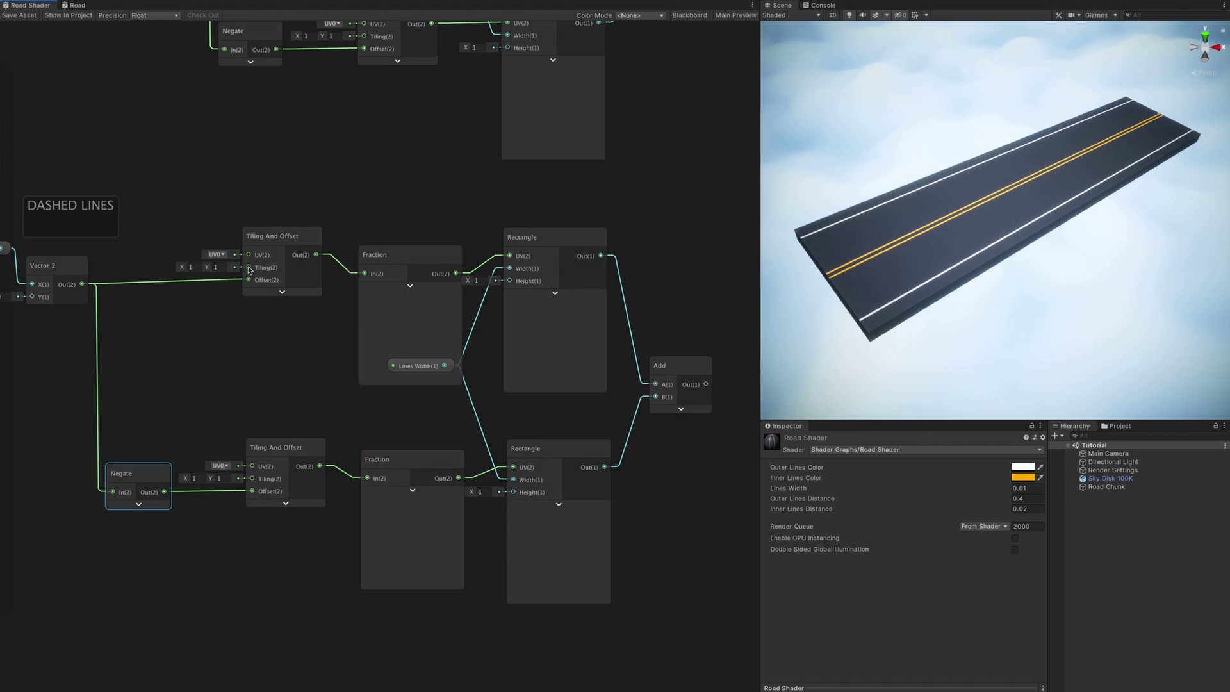
drag(253, 482, 253, 482)
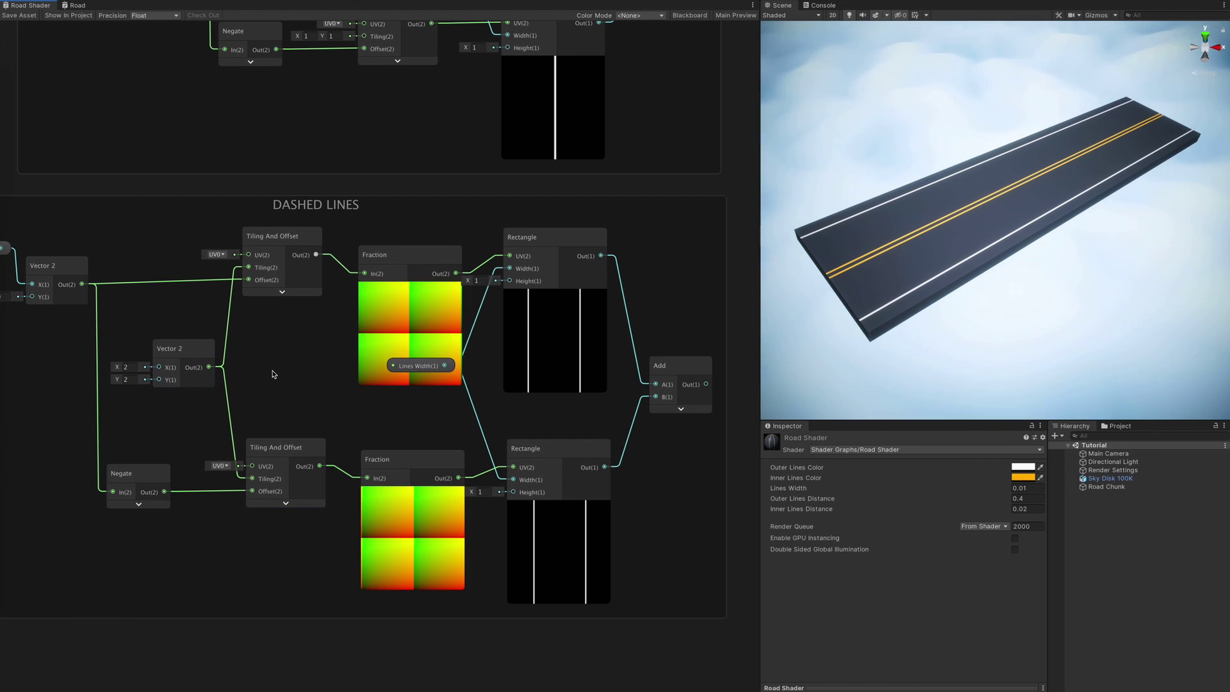
drag(427, 259, 426, 242)
drag(384, 459, 378, 473)
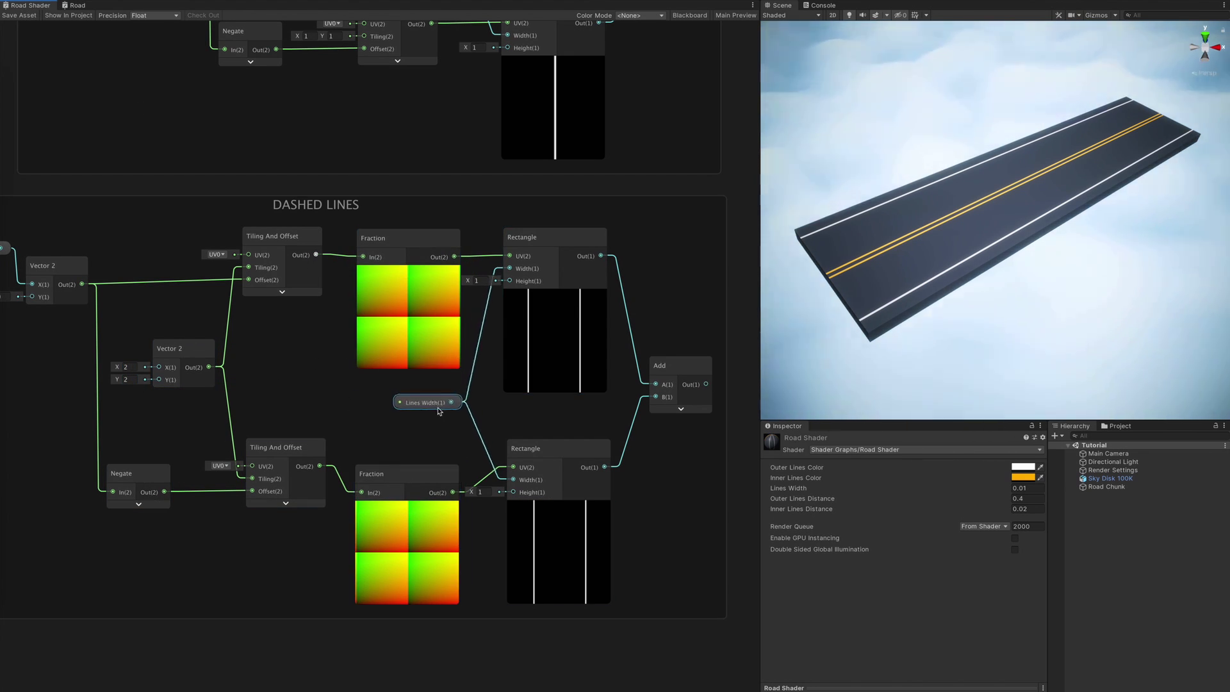
Step: Route the DASHED LINES output through a new Add node and sum it with the coloured lines ahead of the final Add
middle_drag(648, 291, 502, 352)
scroll(502, 324, down, 4)
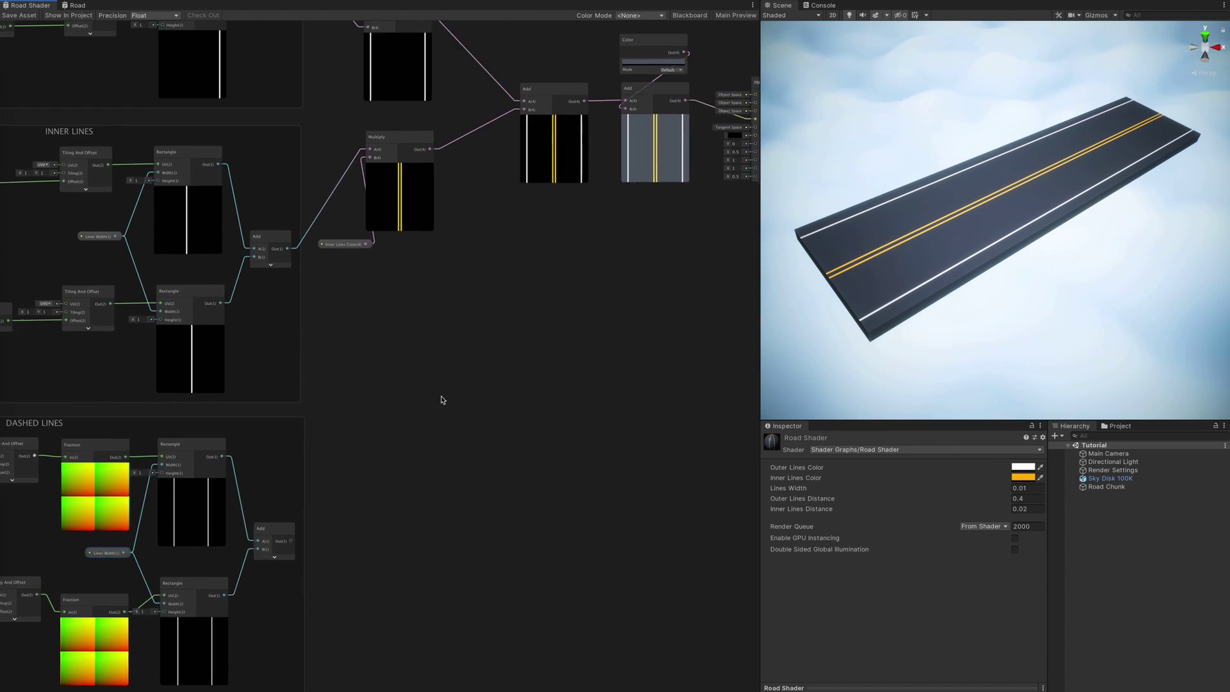
middle_drag(440, 399, 412, 435)
drag(263, 578, 391, 377)
text(add)
key(Return)
drag(513, 125, 598, 137)
click(567, 288)
click(494, 471)
middle_drag(494, 471, 633, 369)
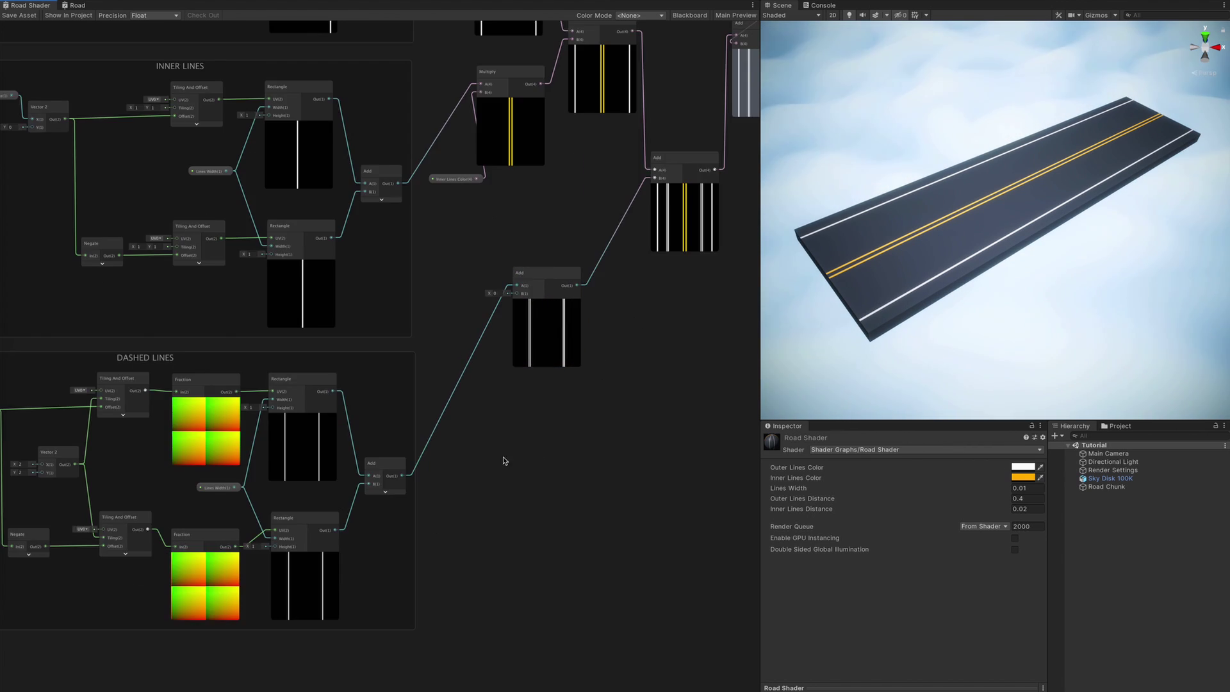
Step: Delete the Inner Lines Distance node and the Vector 2 node that feeds the offsets in the DASHED LINES group
scroll(388, 451, up, 2)
middle_drag(388, 451, 549, 359)
scroll(219, 383, up, 1)
middle_drag(219, 383, 389, 359)
key(Delete)
click(135, 243)
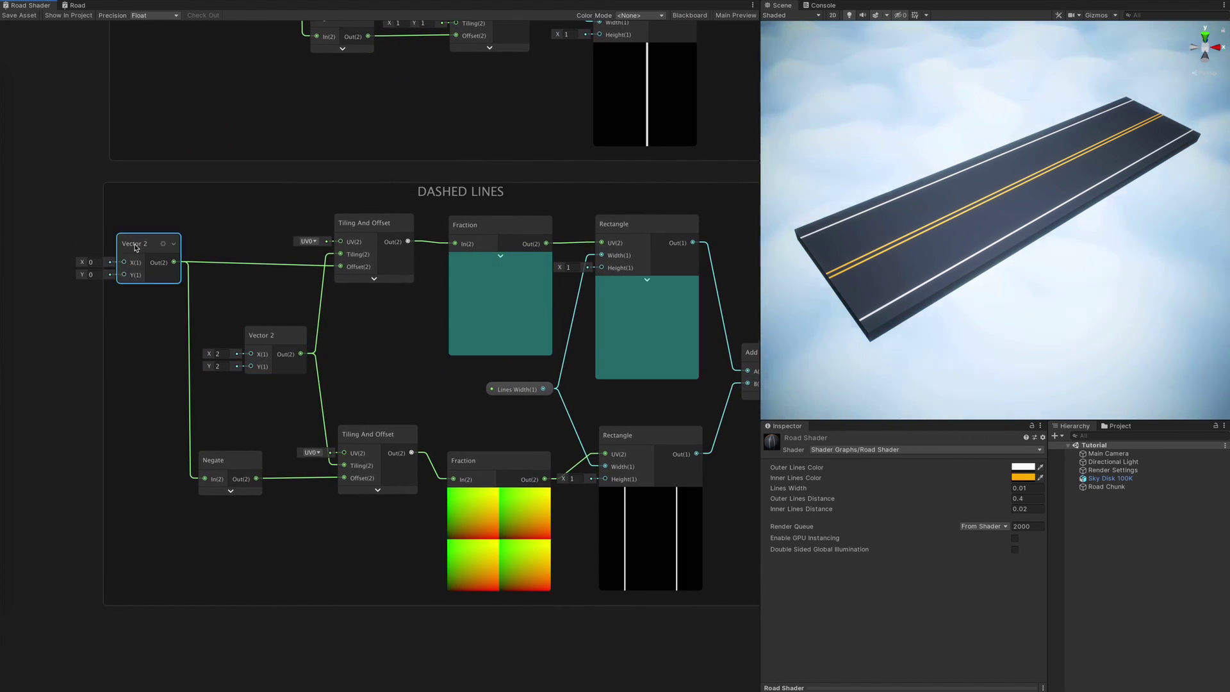
key(Delete)
Step: Replace the Negate node with a Rotate node set to 180 degrees, feeding the lower Tiling And Offset node's UV input
click(231, 465)
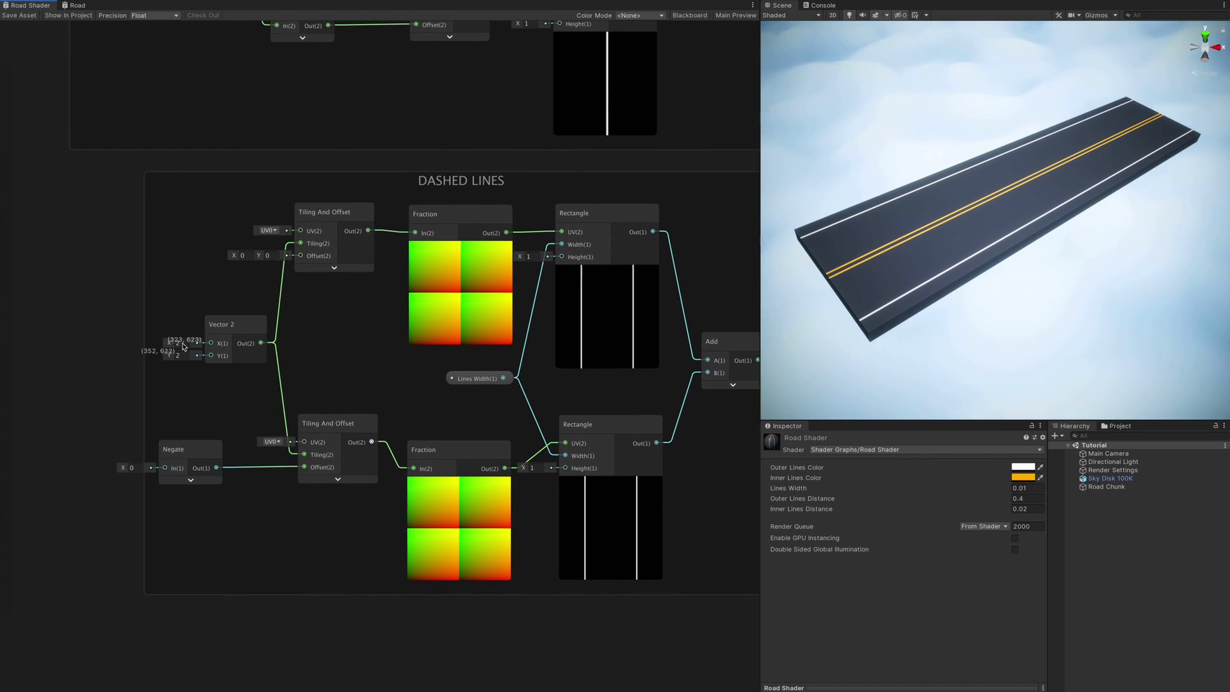
drag(183, 347, 209, 353)
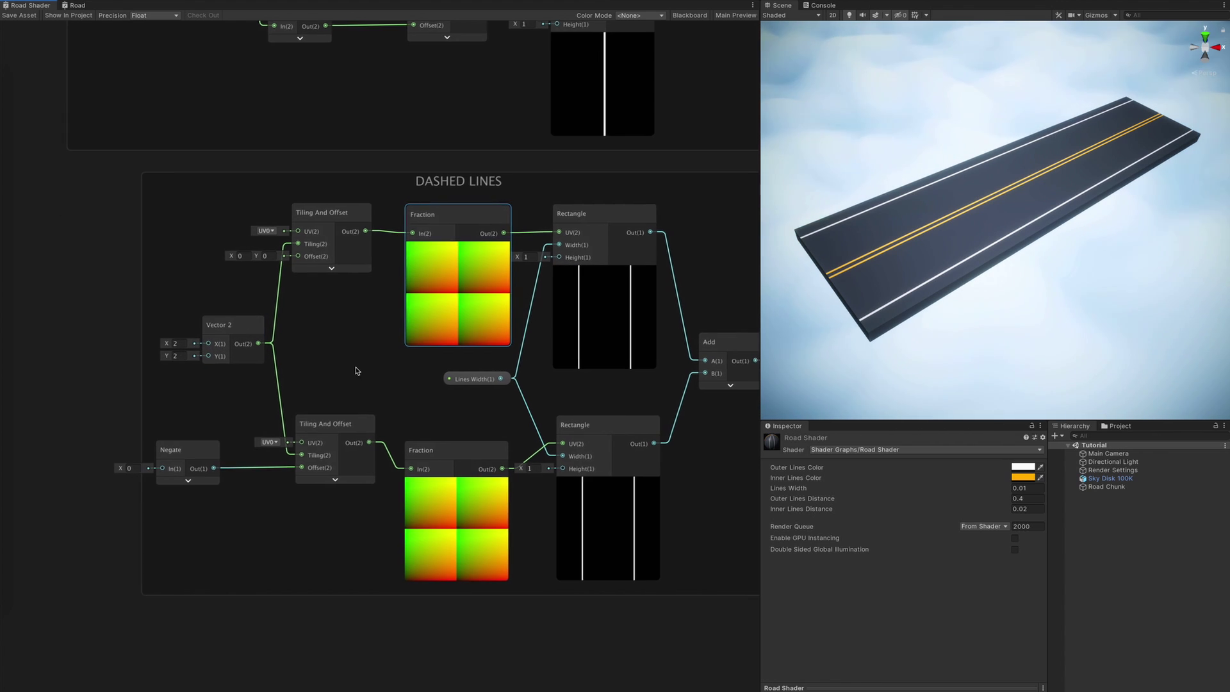
middle_drag(356, 369, 404, 318)
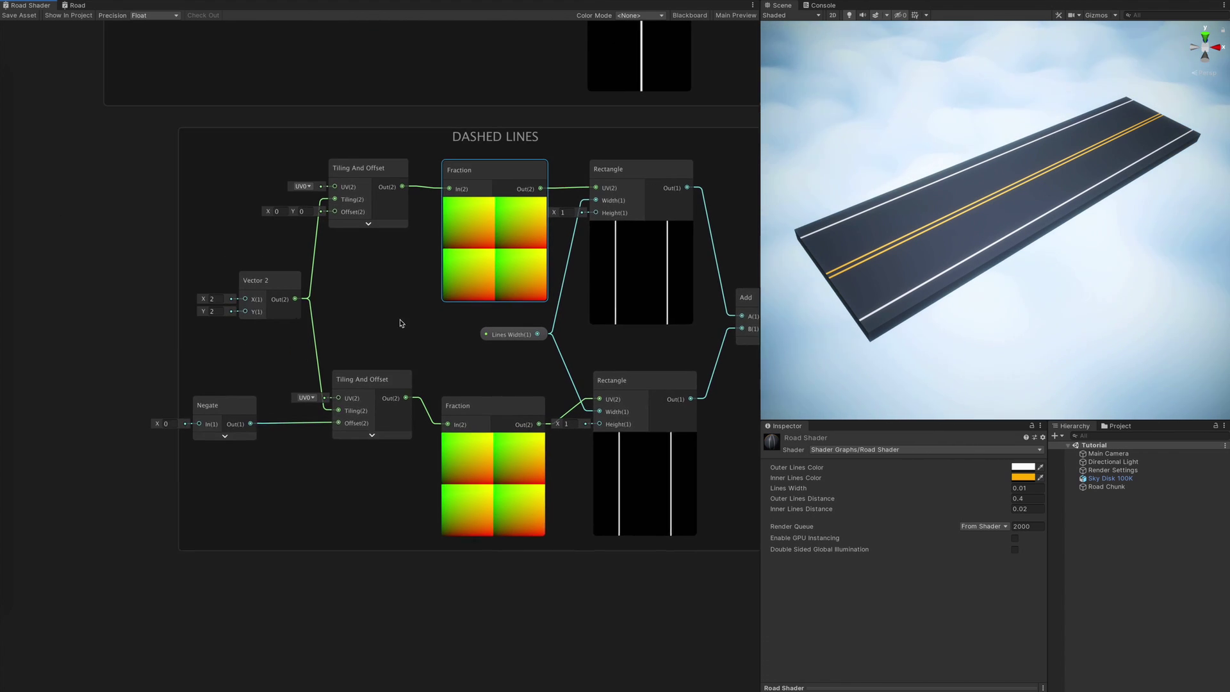
drag(349, 392, 321, 469)
text(ro)
key(Return)
click(307, 522)
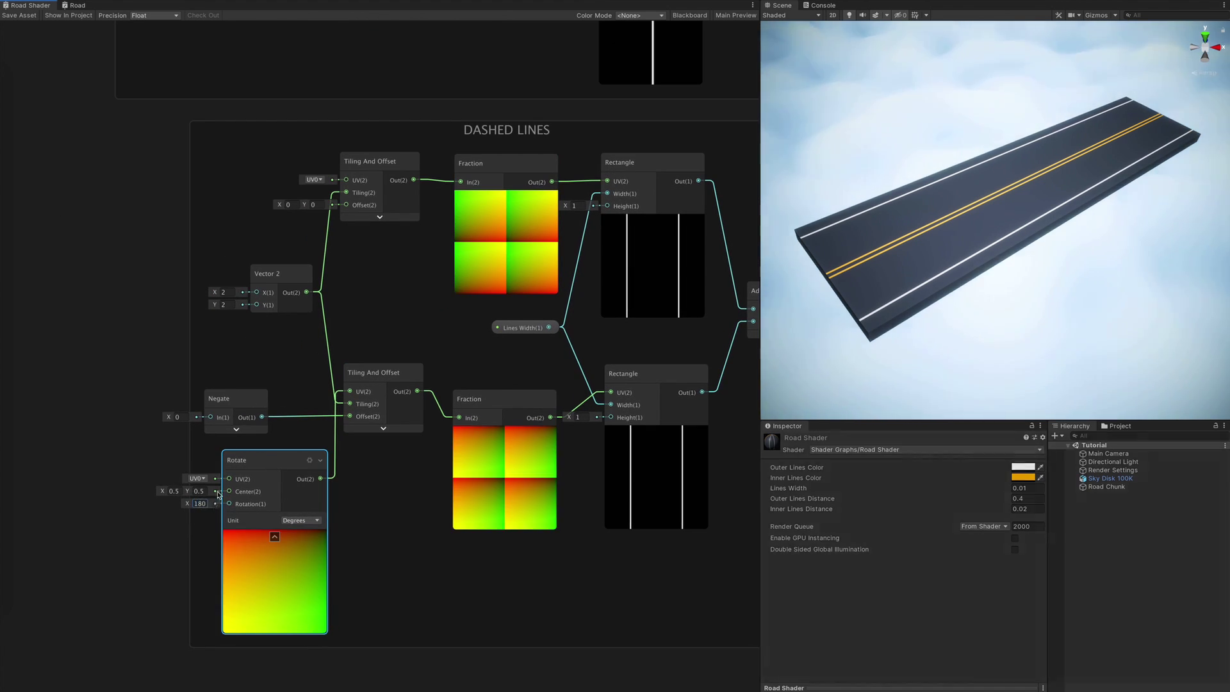
drag(215, 292, 217, 291)
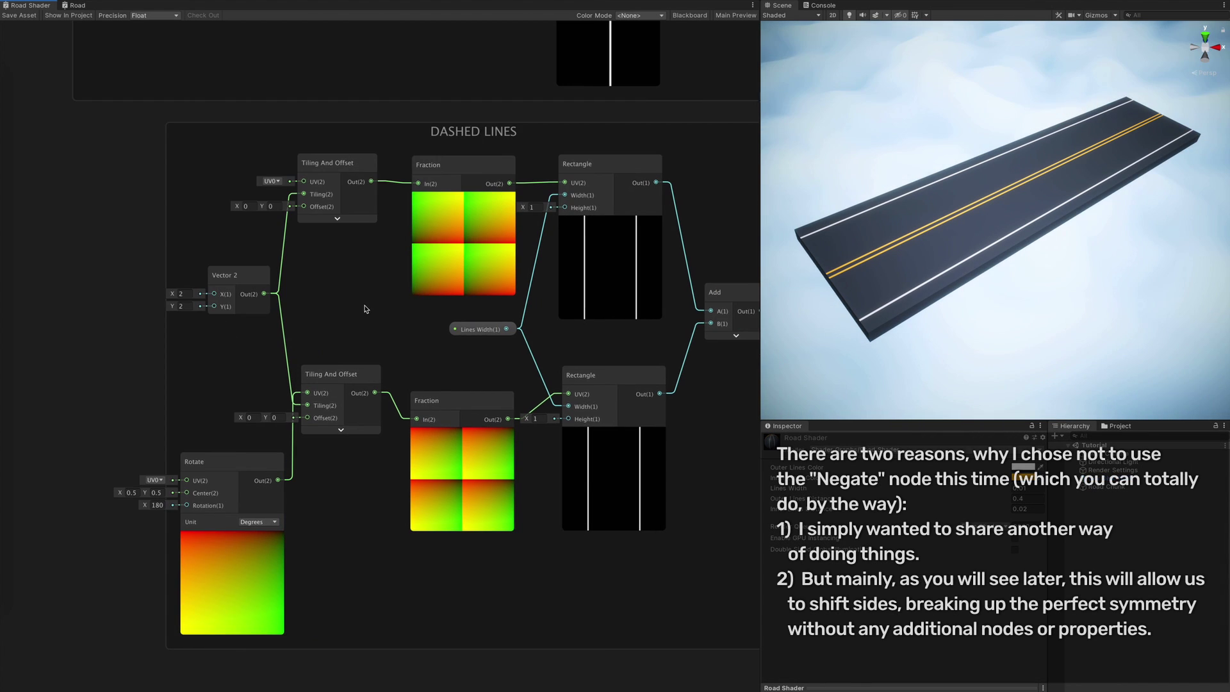
Step: Feed the Height of both DASHED LINES Rectangle nodes from a new Vector 1 node set to 0.6
scroll(615, 365, down, 3)
middle_drag(704, 325, 488, 425)
middle_drag(454, 514, 717, 295)
scroll(483, 352, up, 3)
middle_drag(646, 354, 705, 267)
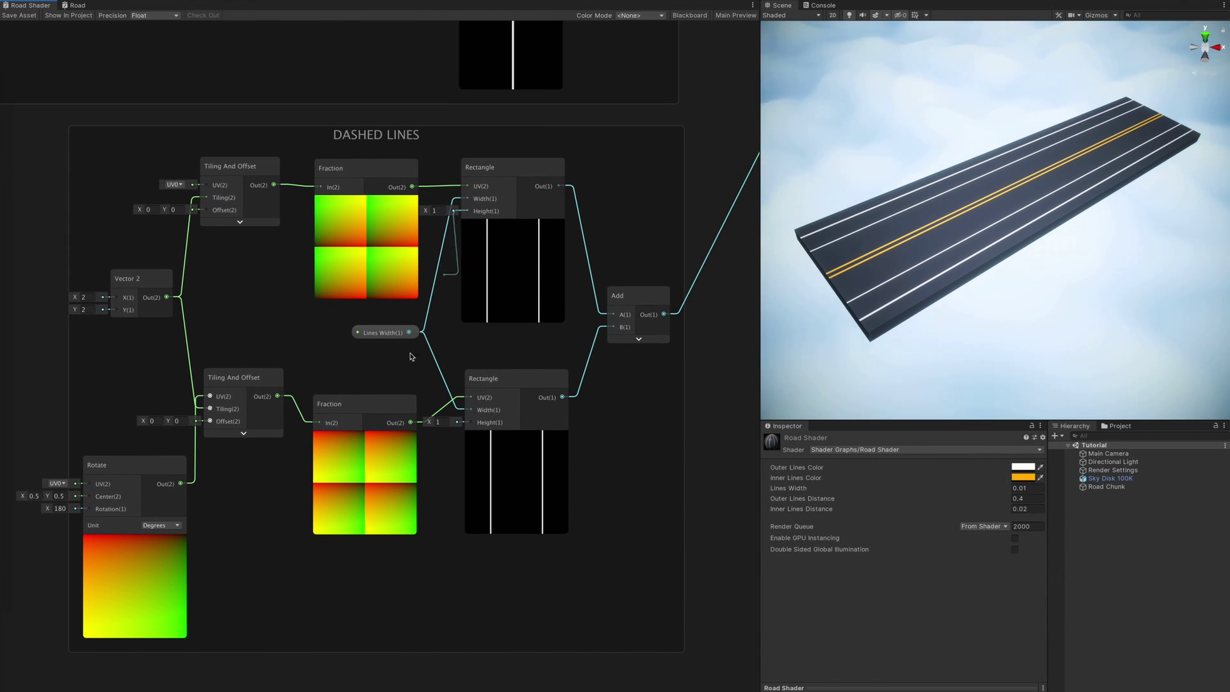
drag(410, 357, 408, 356)
click(407, 374)
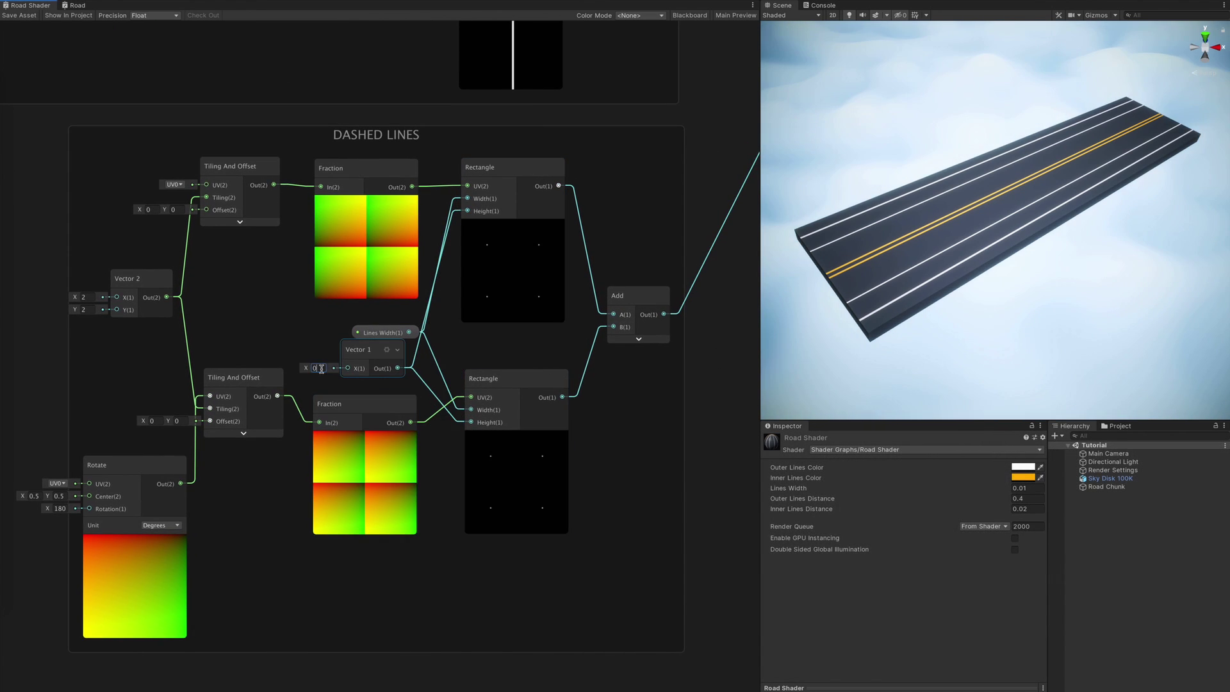
Step: Convert the height's Vector 1 node into a property named Dashes Ratio and collapse the other properties' details
right_click(349, 353)
click(384, 458)
click(690, 14)
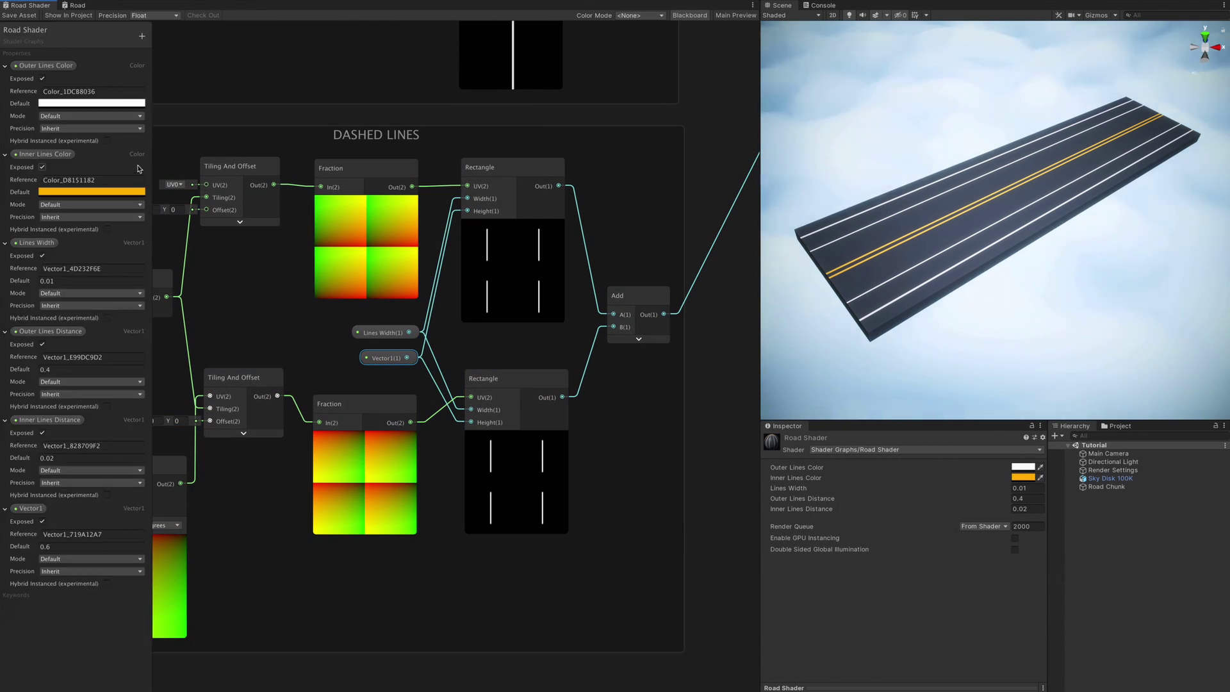
click(5, 66)
click(5, 80)
click(5, 94)
click(5, 108)
click(5, 122)
right_click(20, 135)
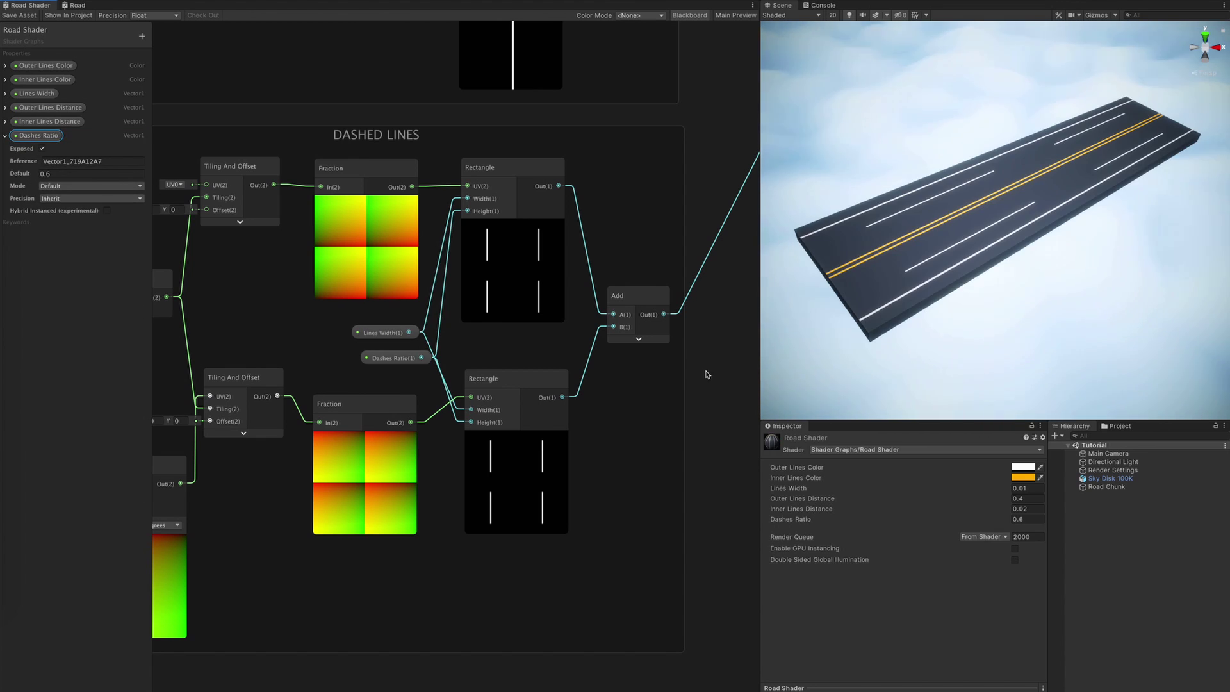
click(690, 14)
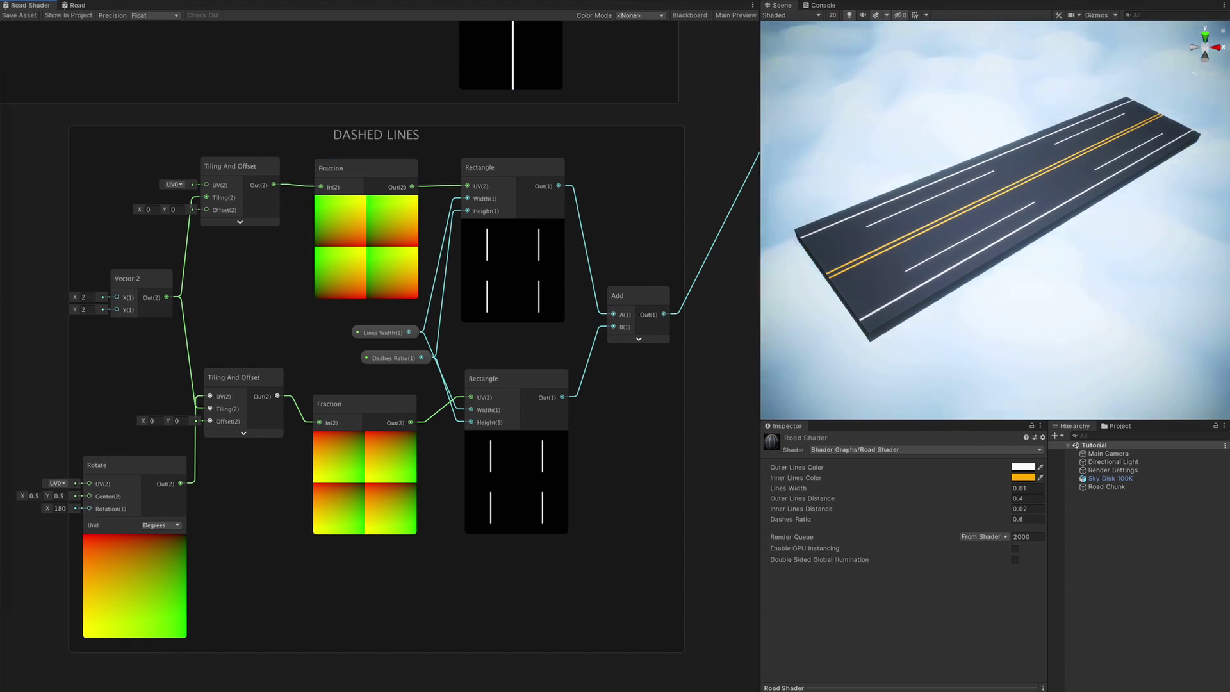
Step: Move the DASHED LINES group's Add node farther from its Rectangle nodes to make room
scroll(648, 164, down, 3)
drag(473, 150, 390, 152)
click(639, 253)
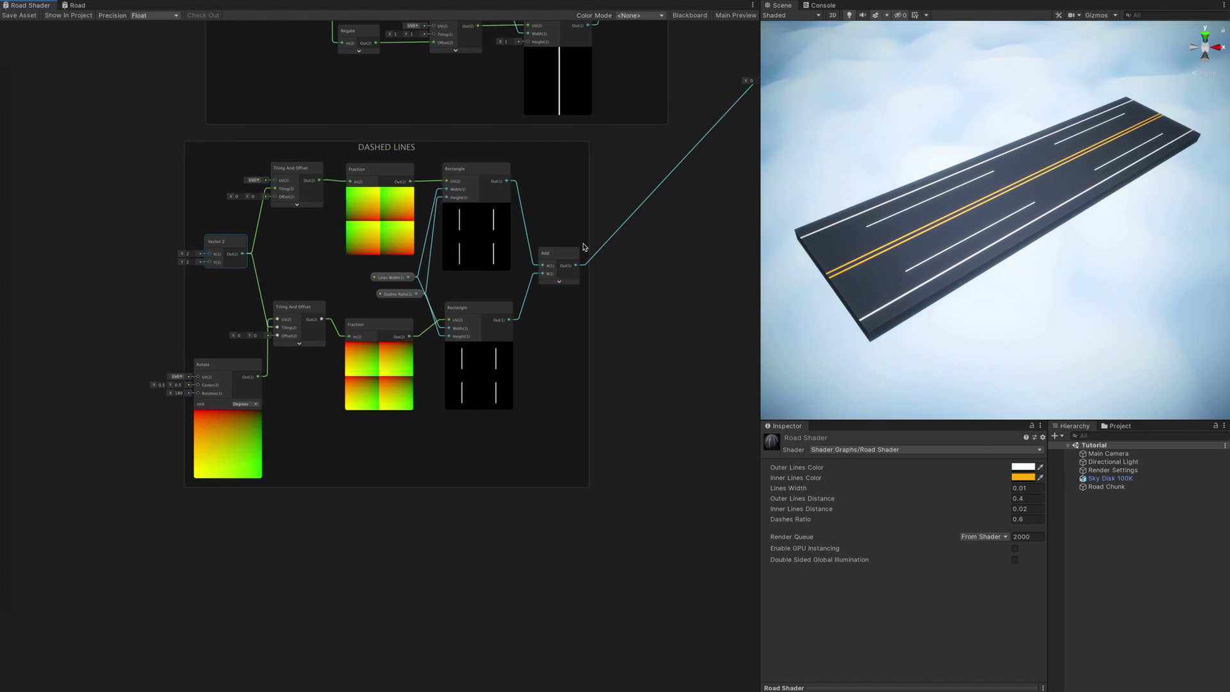
drag(559, 254, 700, 252)
middle_drag(619, 249, 551, 249)
Step: Duplicate the Rectangle node, place the copy below the dashed ones and set its Width to 0.5
scroll(552, 250, up, 3)
click(351, 141)
key(ctrl+d)
drag(351, 142, 502, 420)
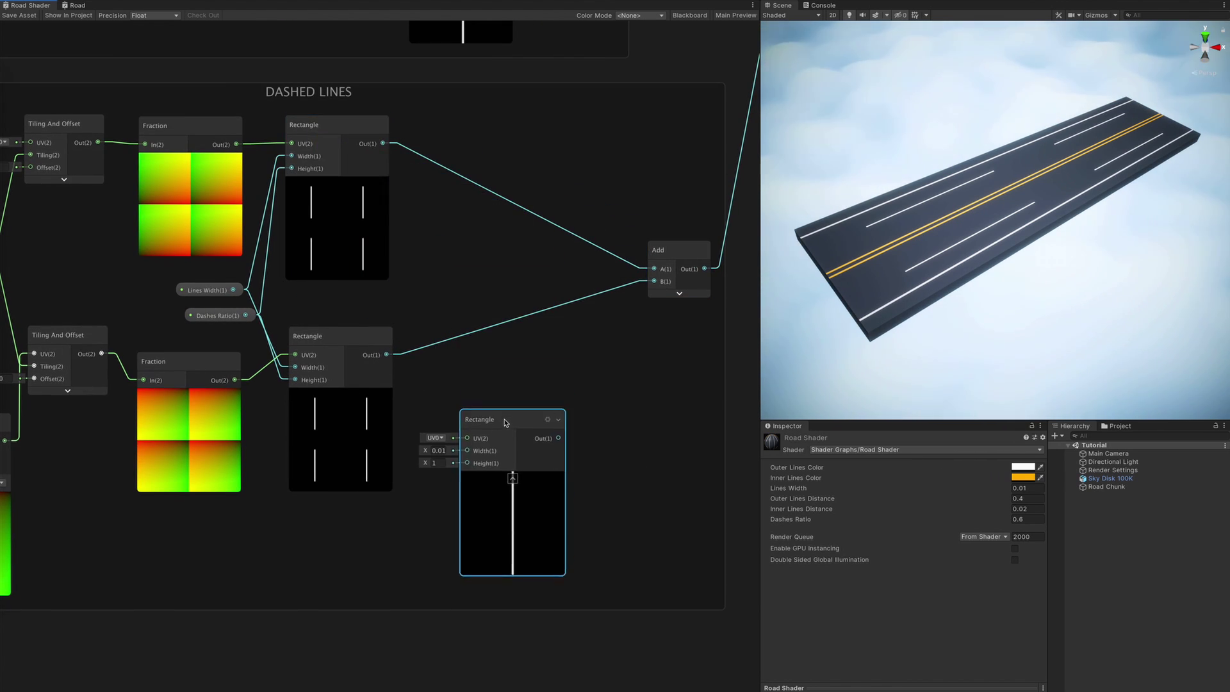
middle_drag(503, 420, 478, 294)
click(412, 327)
drag(467, 298, 412, 404)
Step: Feed the mask Rectangle's UV from a new Tiling And Offset node with an X offset of 0.25
drag(386, 419, 314, 403)
text(til)
key(Return)
click(180, 456)
text(0.5)
key(BackSpace)
text(25)
click(275, 471)
drag(399, 400, 391, 400)
text(neg)
drag(470, 419, 526, 405)
key(Return)
key(Delete)
Step: Invert the mask Rectangle's output with a new One Minus node
text(one)
key(Return)
middle_drag(482, 282, 476, 340)
Step: Multiply the upper dashed Rectangle by the mask and the lower one by the One Minus output, feeding both into Add
drag(354, 75, 458, 99)
text(mu)
key(Return)
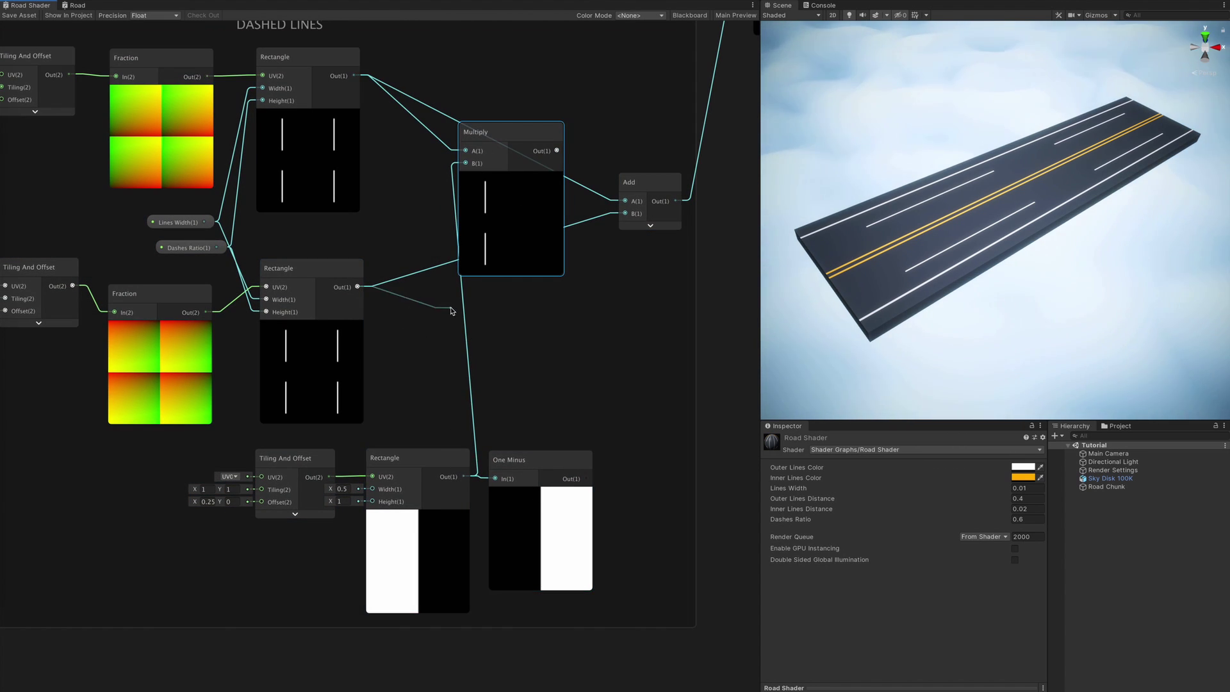
text(mu)
key(Return)
drag(502, 298, 515, 291)
ctrl+click(295, 459)
ctrl+drag(513, 464, 375, 469)
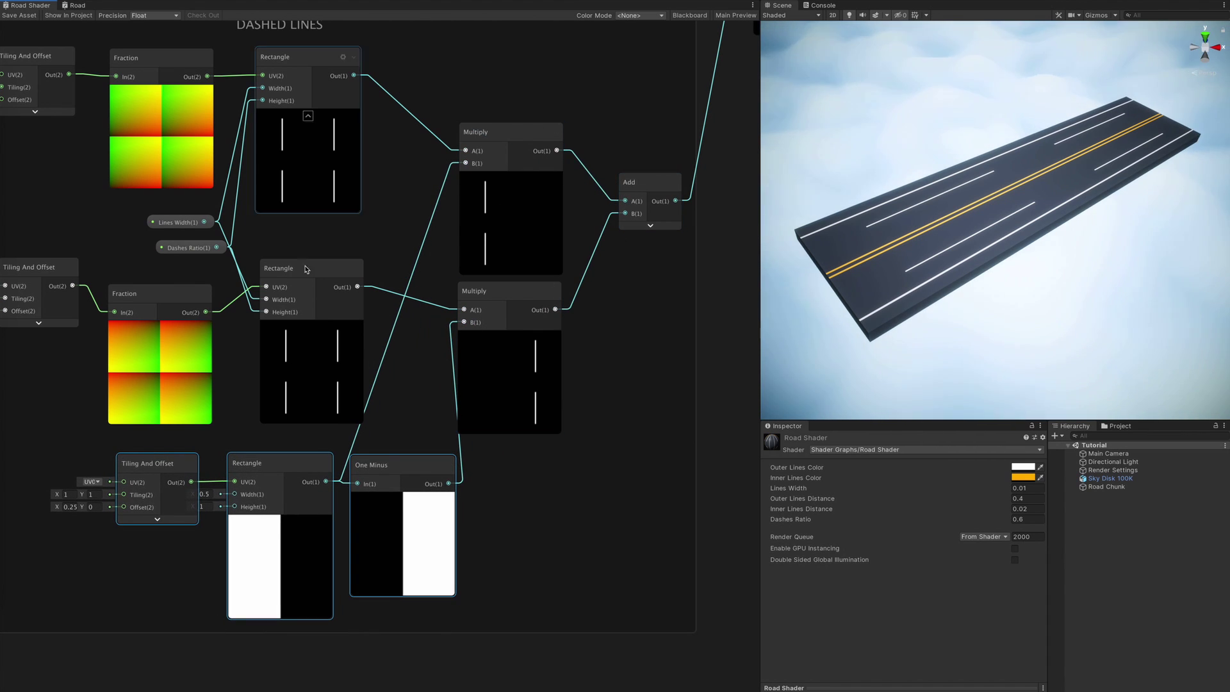
Step: Connect a new Vector 1 node set to 2 to the X input of the tiling Vector 2 node
scroll(625, 365, down, 2)
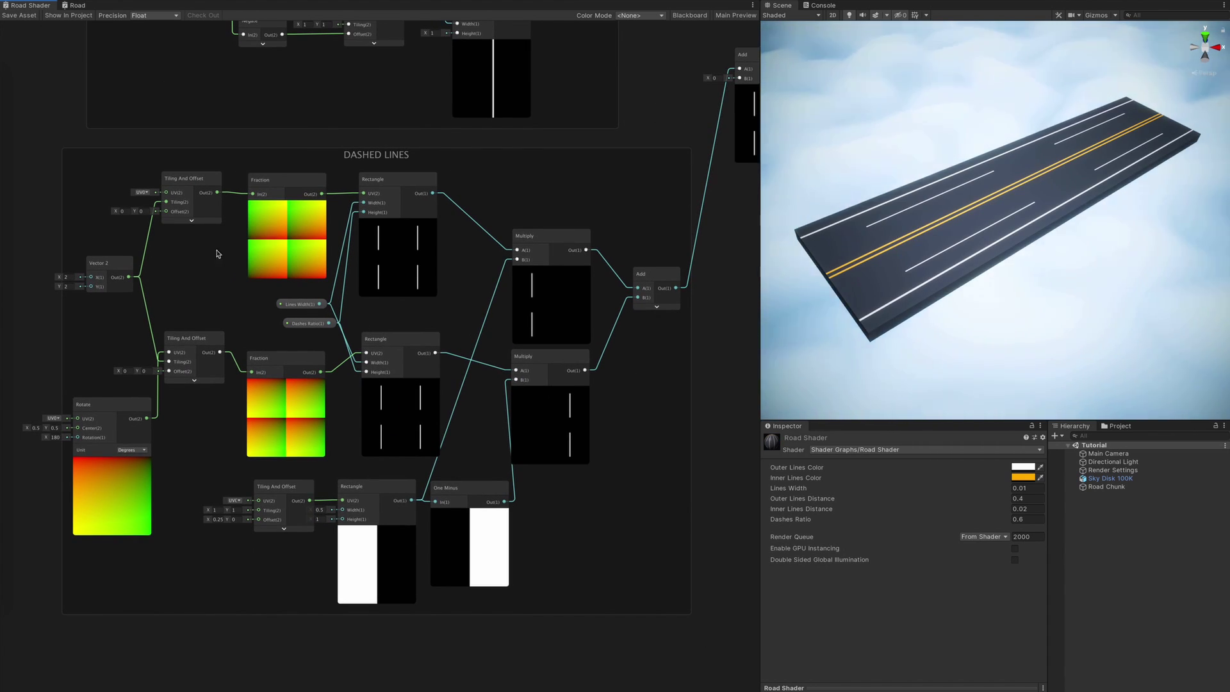
middle_drag(89, 288, 416, 296)
scroll(416, 295, up, 2)
text(vec)
key(Return)
drag(388, 222, 320, 210)
click(273, 226)
text(2)
Step: Convert the X input's Vector 1 node into a property and name it Dashed Lines
right_click(323, 210)
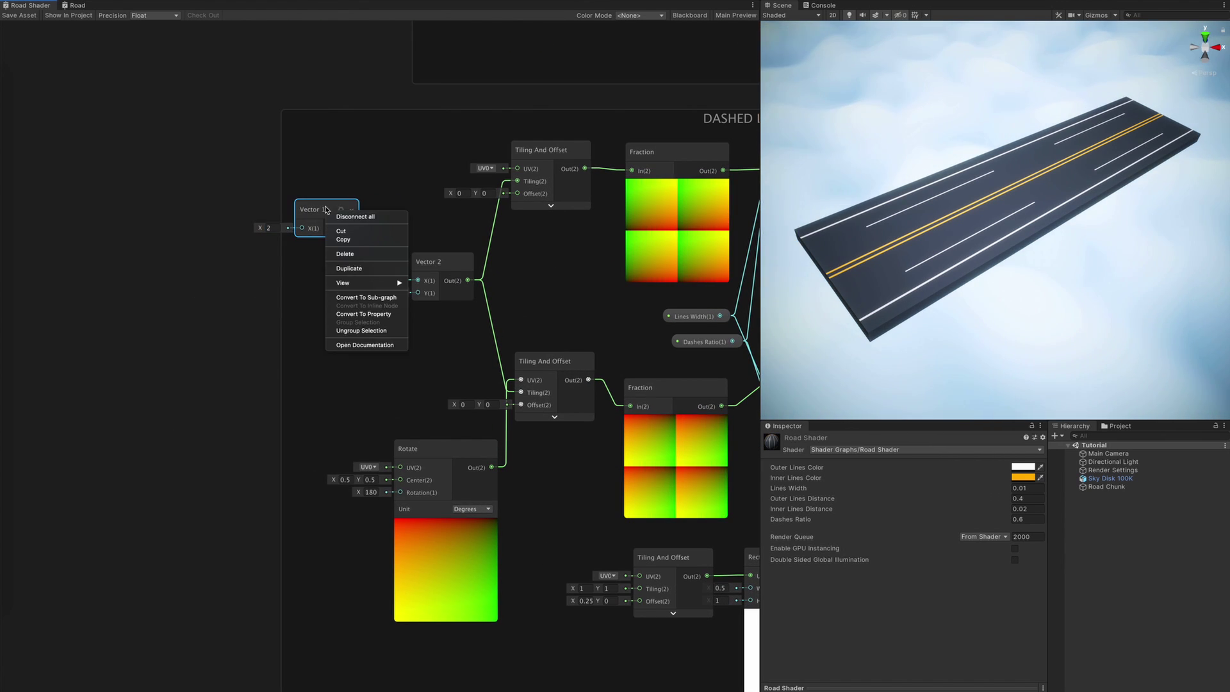
click(349, 314)
double_click(30, 224)
text(Da)
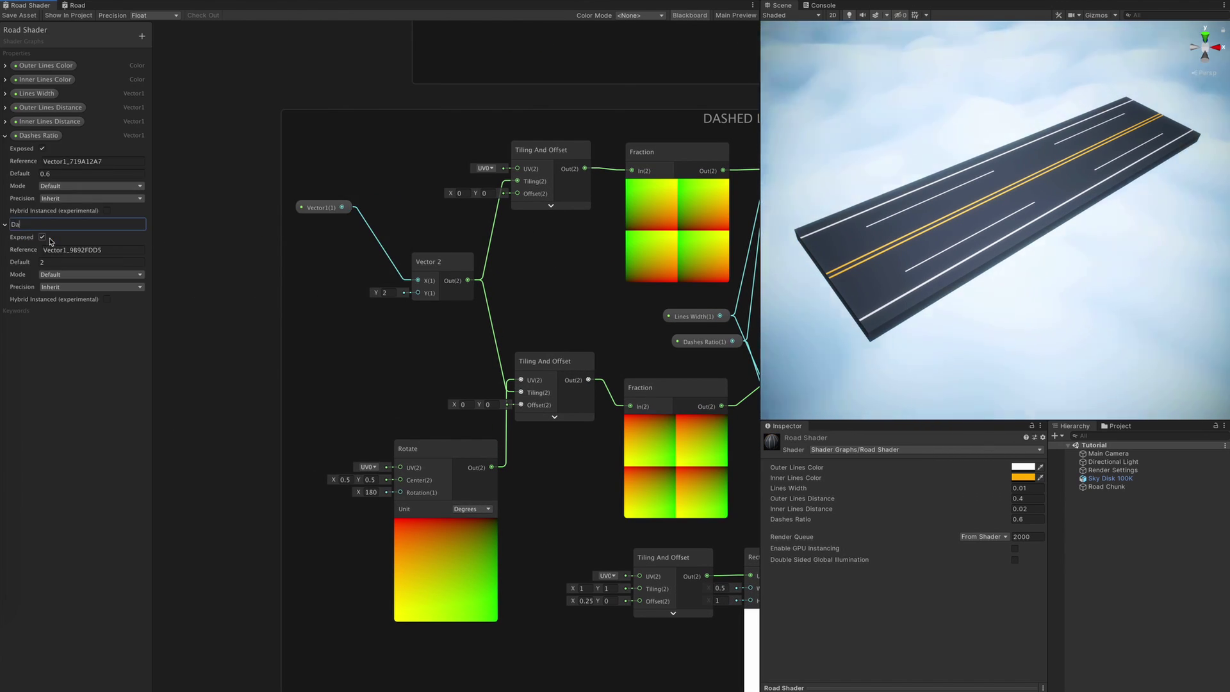
Step: Feed the Y input of the tiling Vector 2 from a new Vector 1 node and convert that node into a property
text(vec)
key(Return)
drag(364, 330, 324, 319)
right_click(324, 320)
click(298, 350)
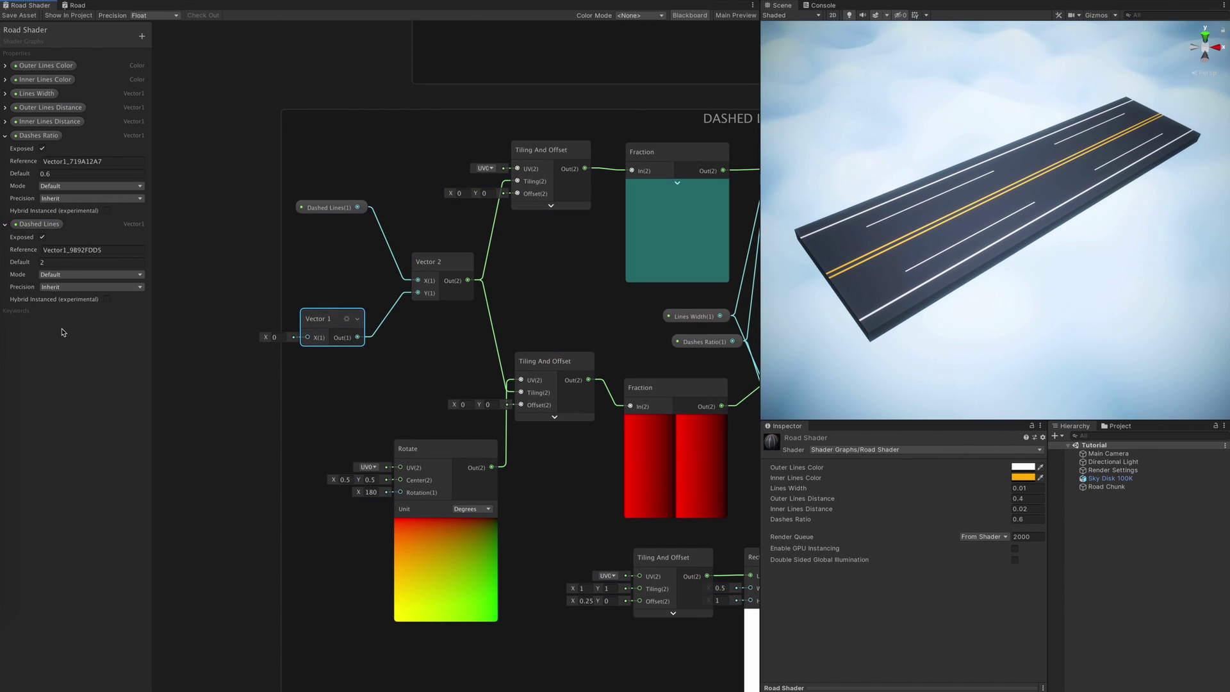
Step: Name the new property Dashes Count with a default of 2, and save the shader
click(92, 351)
text(2)
right_click(36, 315)
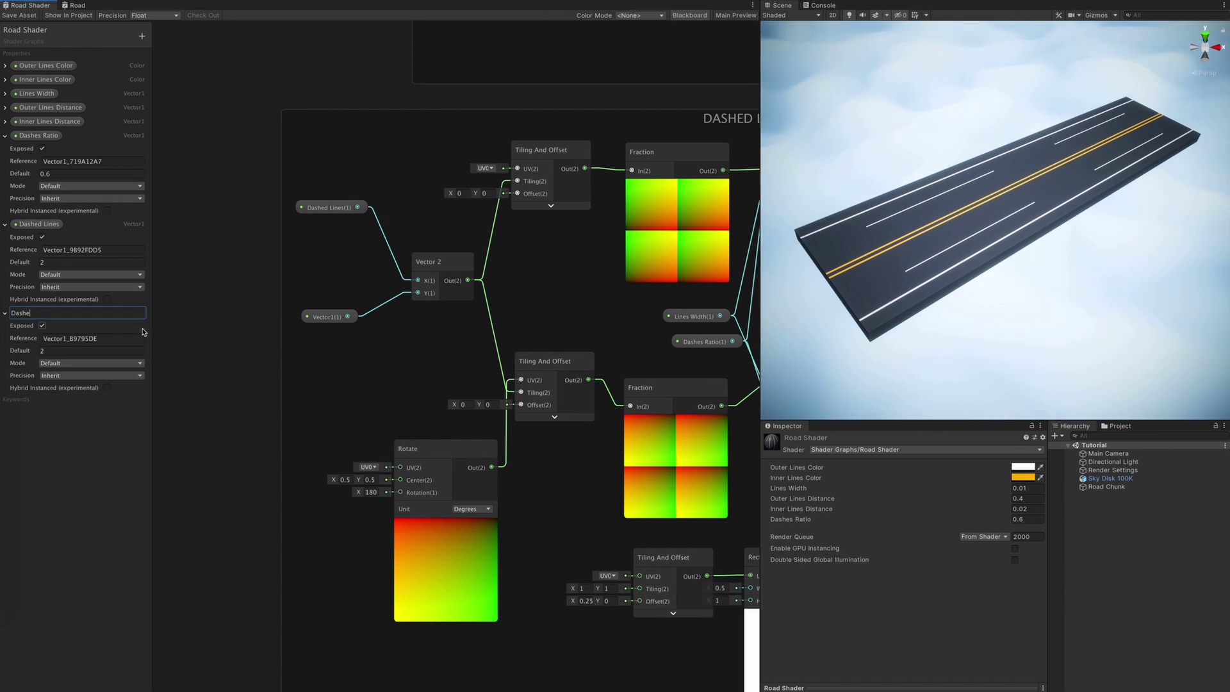
text(Dashes Count)
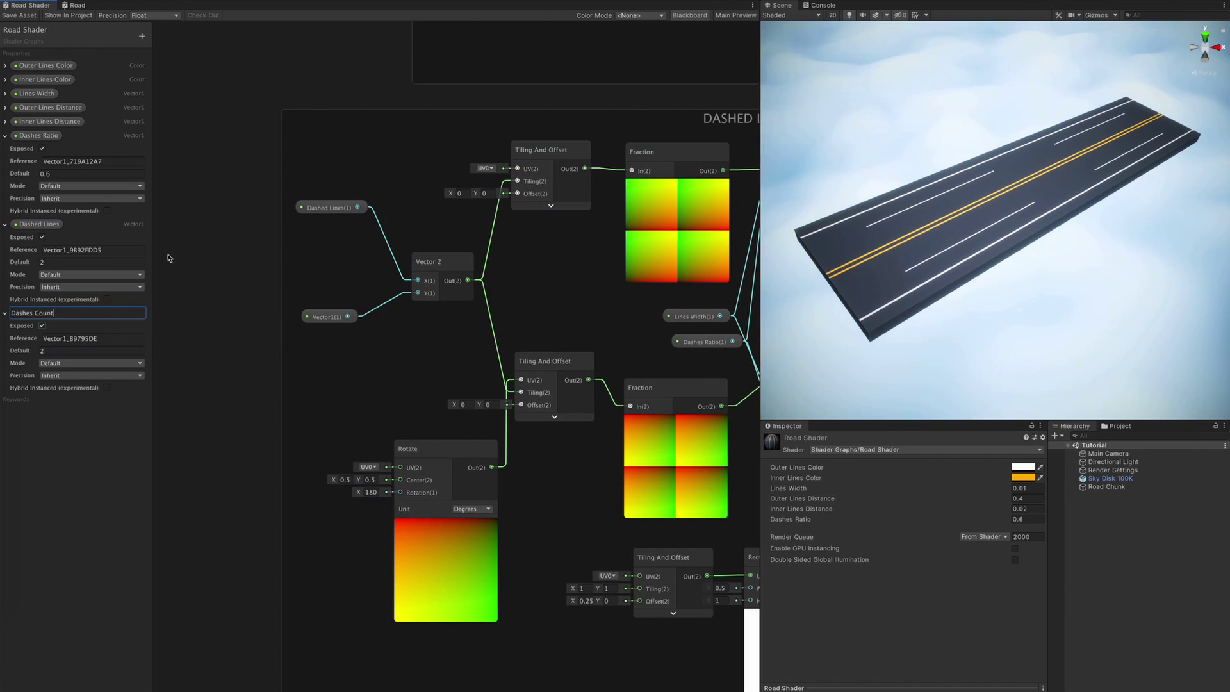
key(Return)
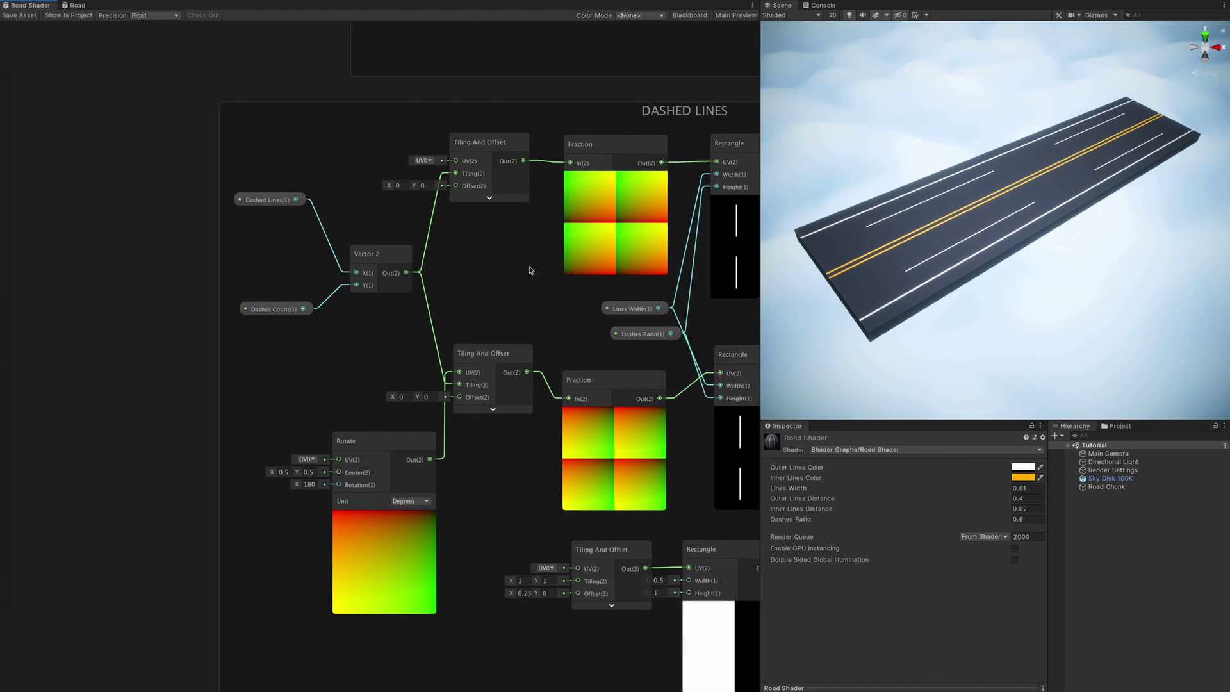
scroll(529, 269, down, 2)
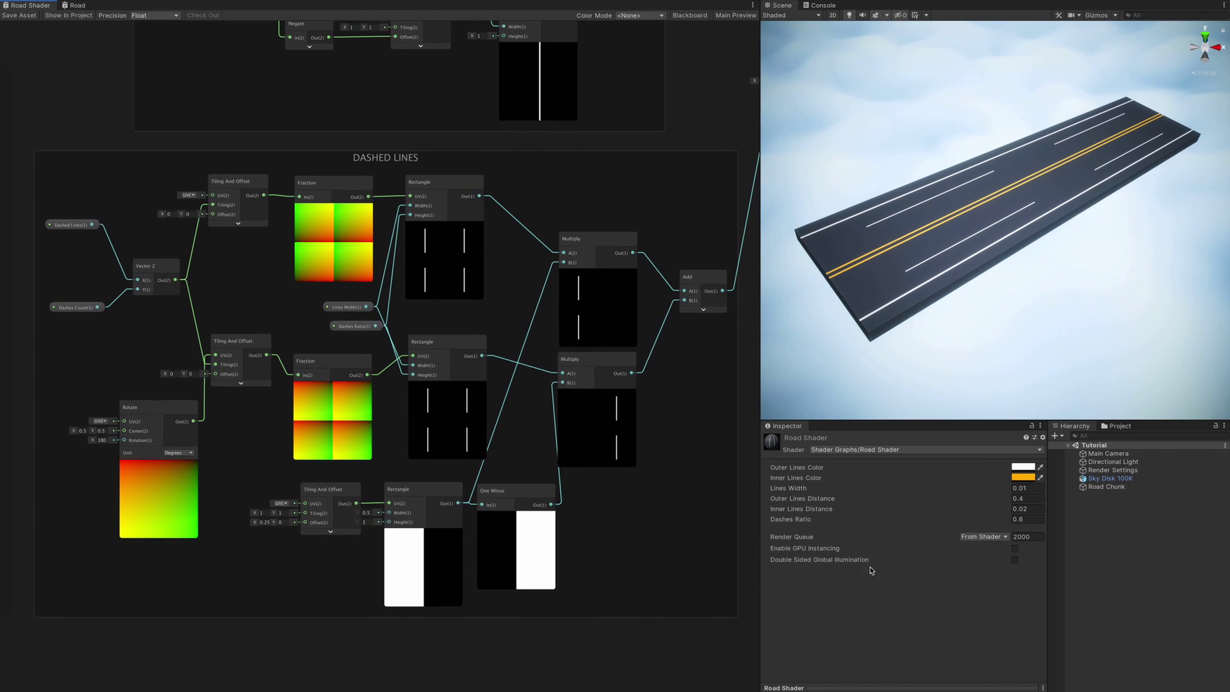
key(ctrl+s)
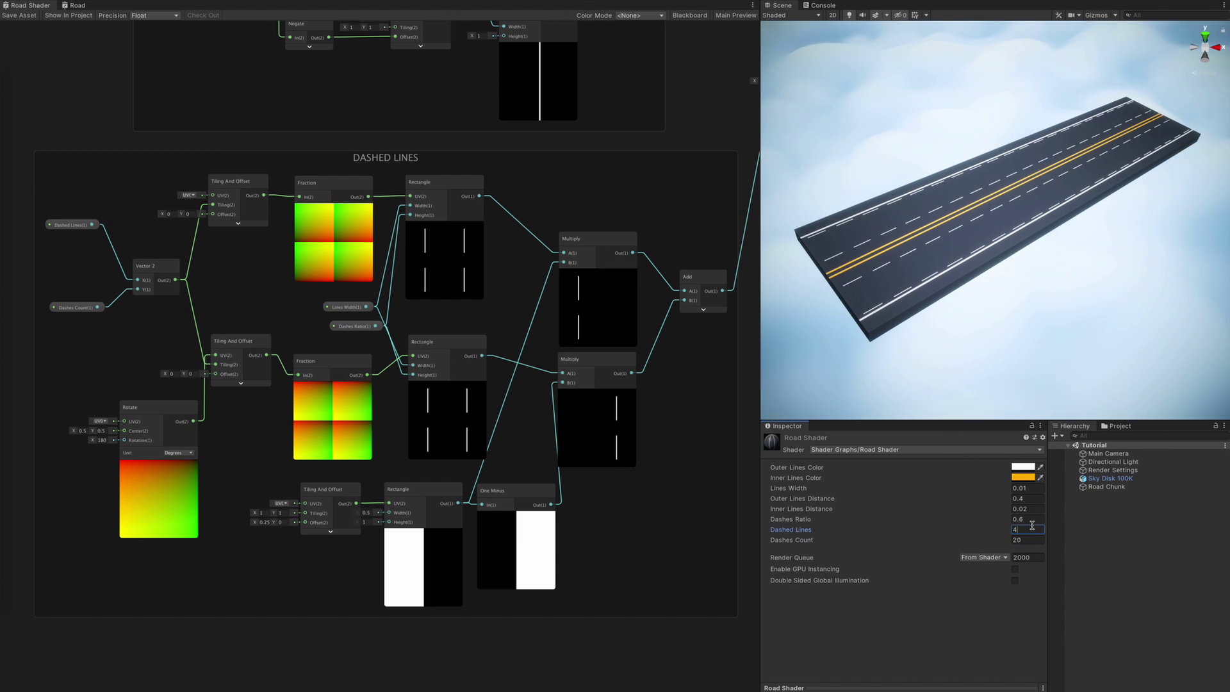
Step: Move the lower row of nodes in the DASHED LINES group further down and collapse the Rotate preview
middle_drag(608, 536, 700, 538)
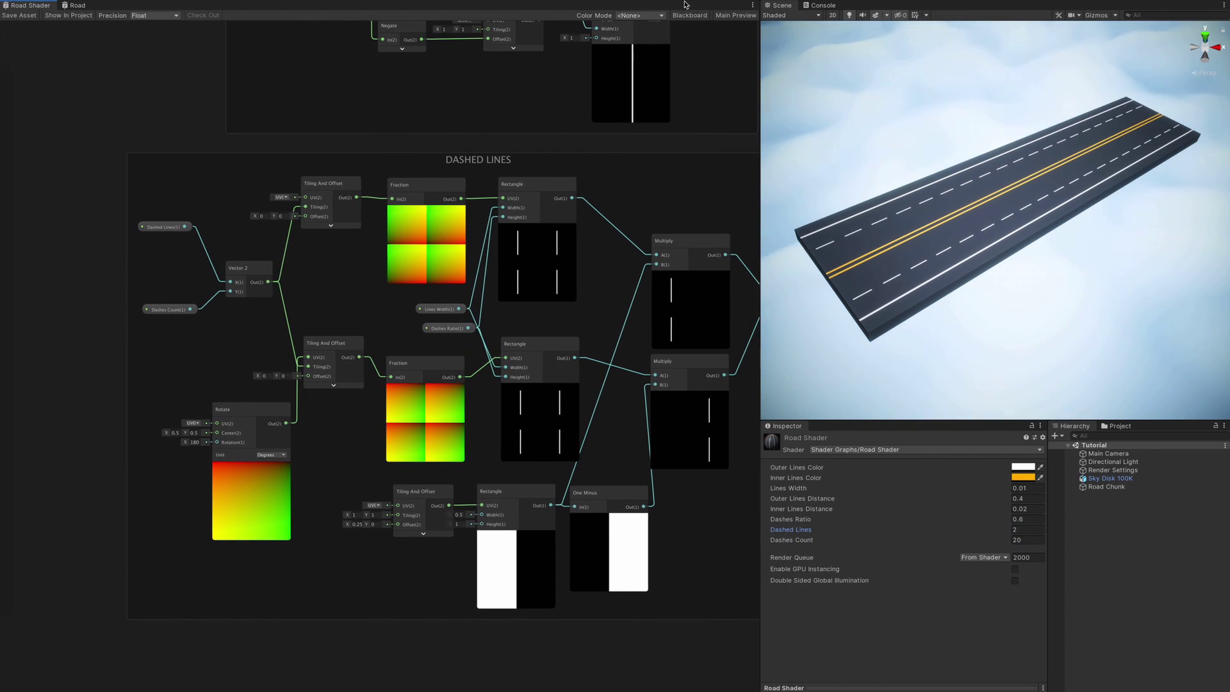
middle_drag(668, 99, 576, 110)
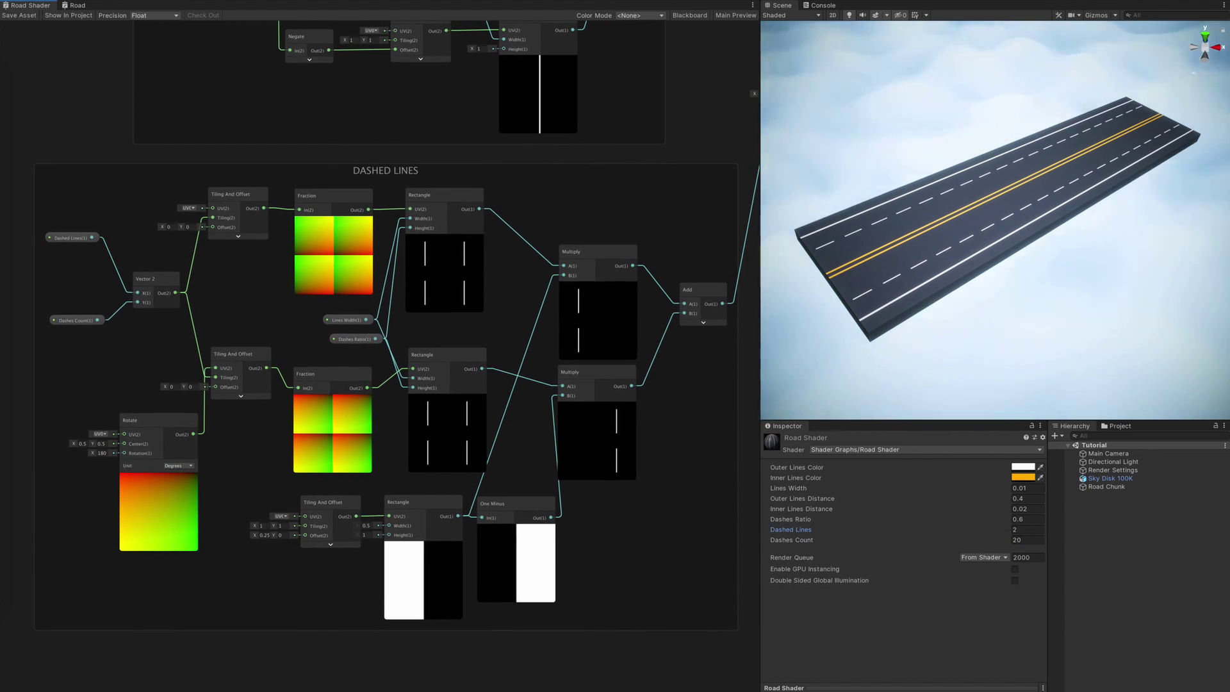
scroll(522, 292, down, 2)
drag(614, 333, 613, 335)
drag(613, 336, 610, 403)
click(308, 458)
click(228, 496)
scroll(399, 536, up, 1)
Step: Collapse the mask Rectangle and One Minus previews, and reposition the mask nodes and both Multiply nodes
click(467, 556)
click(560, 541)
ctrl+click(462, 511)
ctrl+click(396, 514)
drag(449, 517, 497, 516)
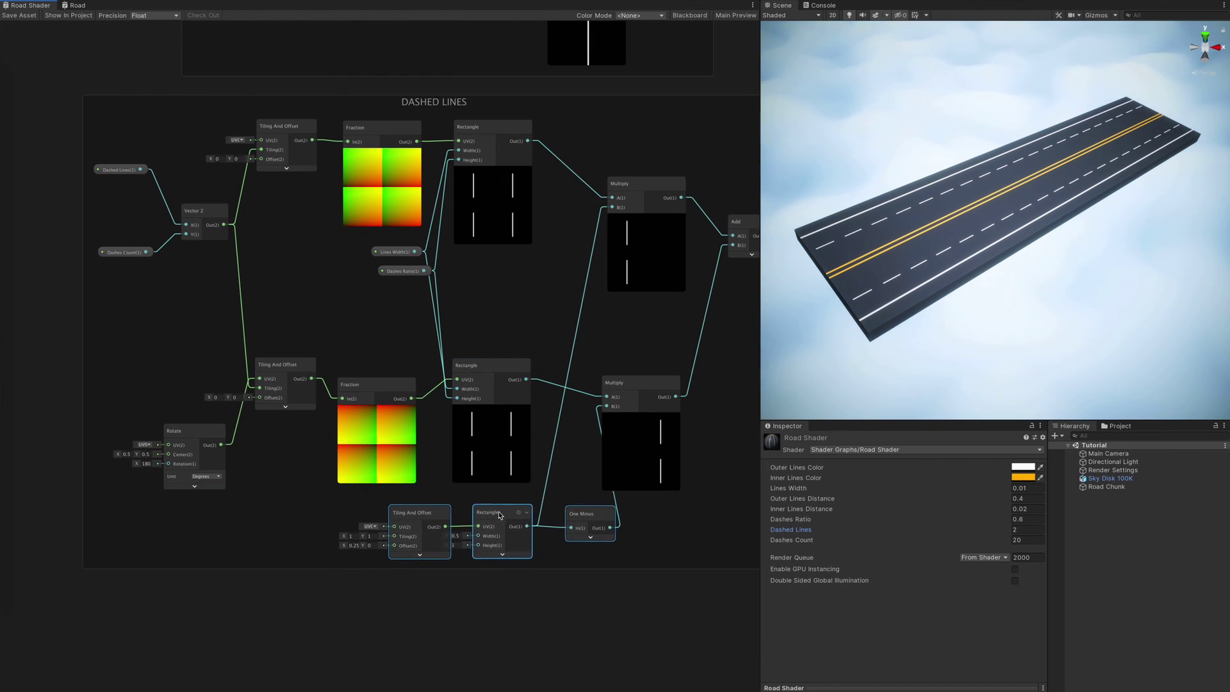
drag(633, 381, 666, 311)
drag(636, 189, 663, 195)
Step: Multiply Lines Width by Dashed Lines in a new Multiply node with its preview collapsed
middle_drag(437, 298, 547, 340)
scroll(512, 294, up, 2)
drag(373, 298, 351, 296)
drag(378, 294, 412, 308)
text(mul)
key(Down)
key(Return)
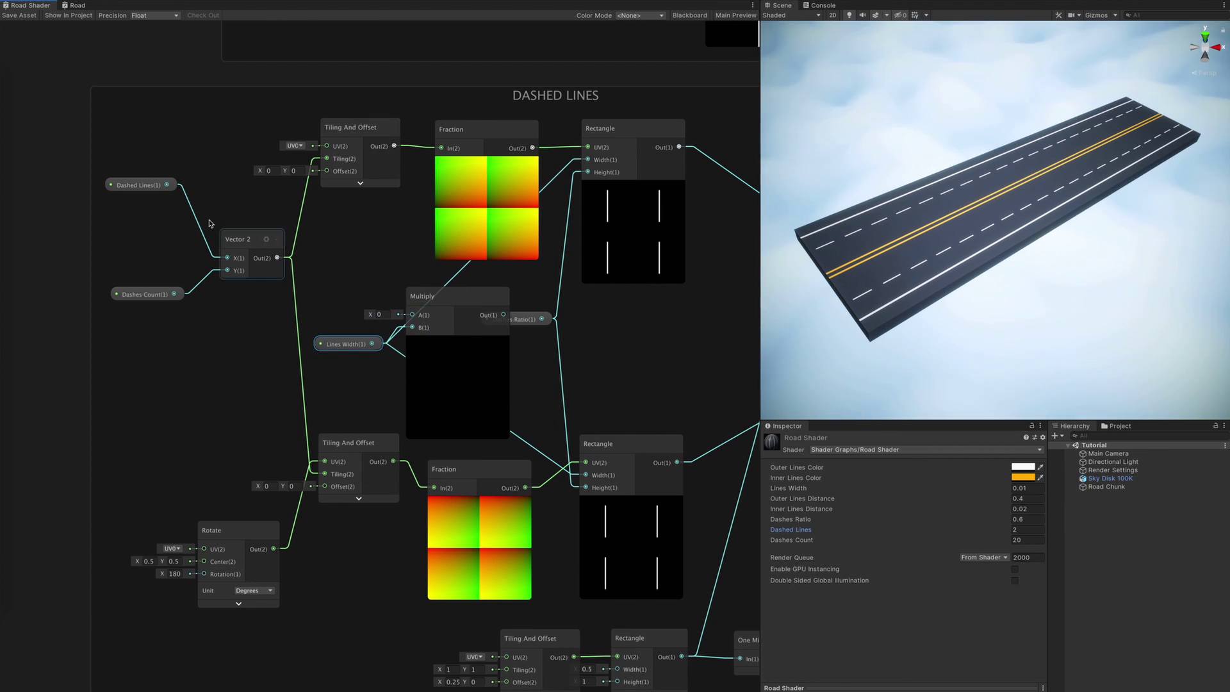
drag(180, 231, 411, 314)
click(457, 339)
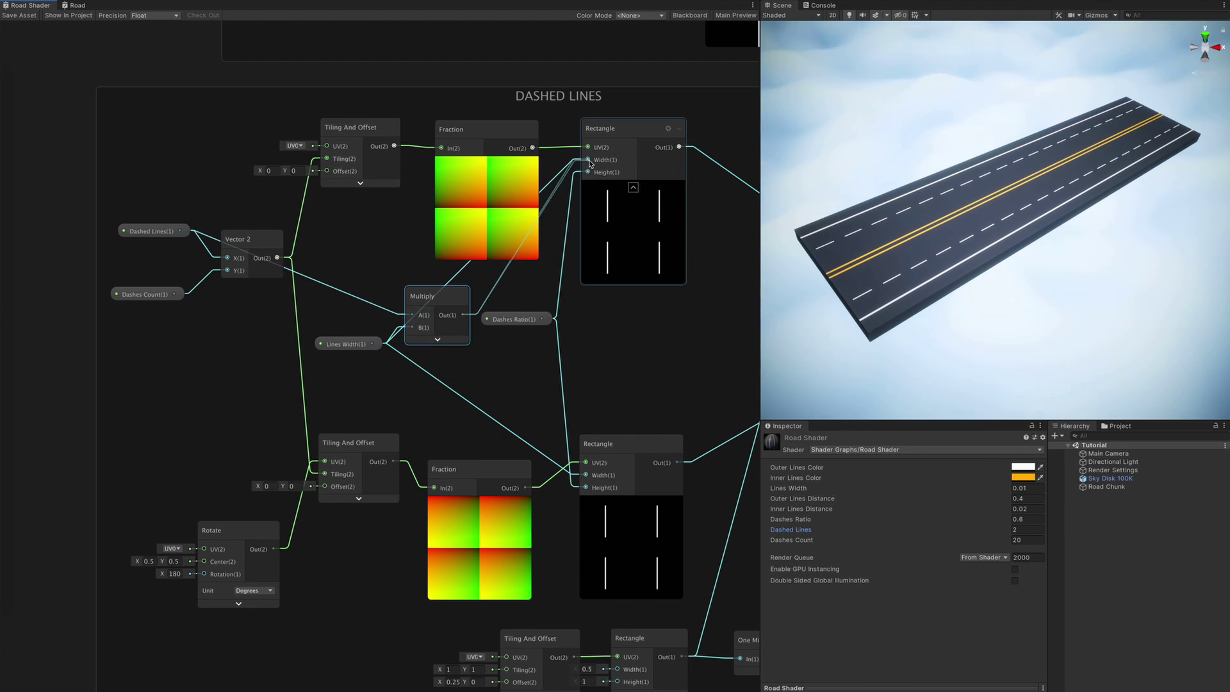
Step: Feed the Multiply output into the Width inputs of both dashed Rectangles, and adjust the material's Dashed Lines to 1.68
drag(590, 163, 460, 319)
click(597, 422)
middle_drag(597, 423, 338, 403)
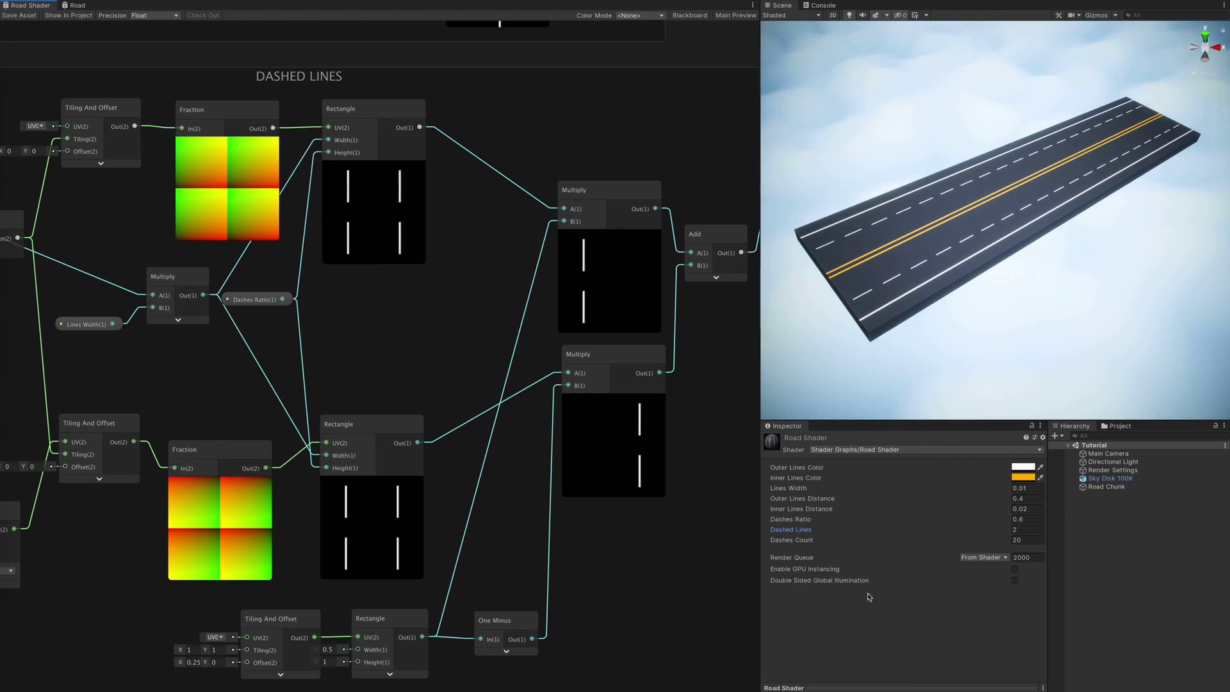
drag(916, 530, 887, 547)
click(1028, 531)
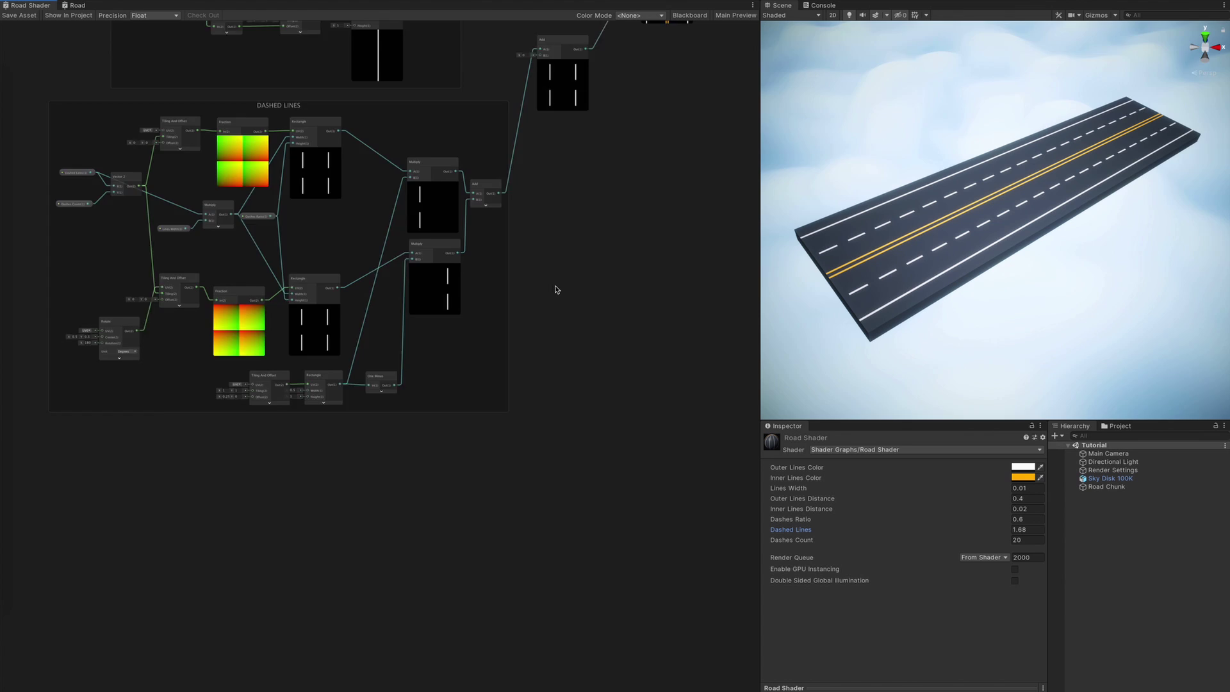
Step: Add a Rectangle with Height 1 below the DASHED LINES group and drive its Width with a new Subtract node
scroll(467, 314, up, 3)
drag(467, 314, 500, 220)
middle_drag(584, 534, 450, 327)
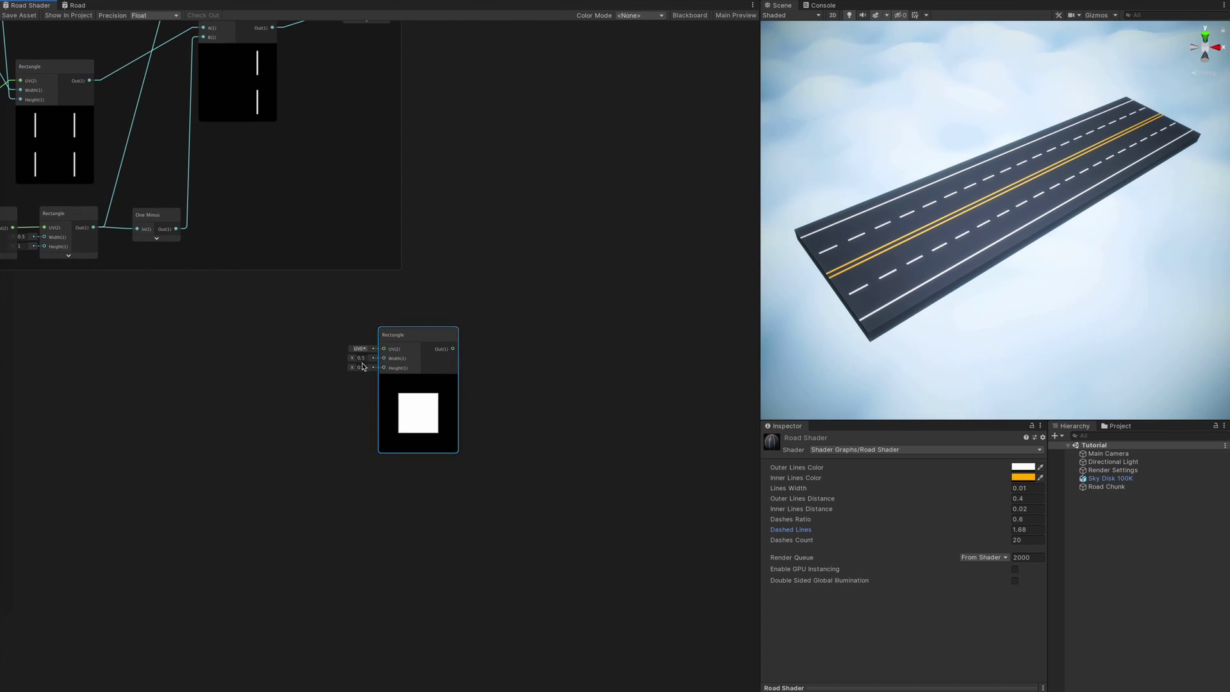
click(363, 367)
text(1)
middle_drag(502, 332, 591, 286)
drag(472, 311, 413, 359)
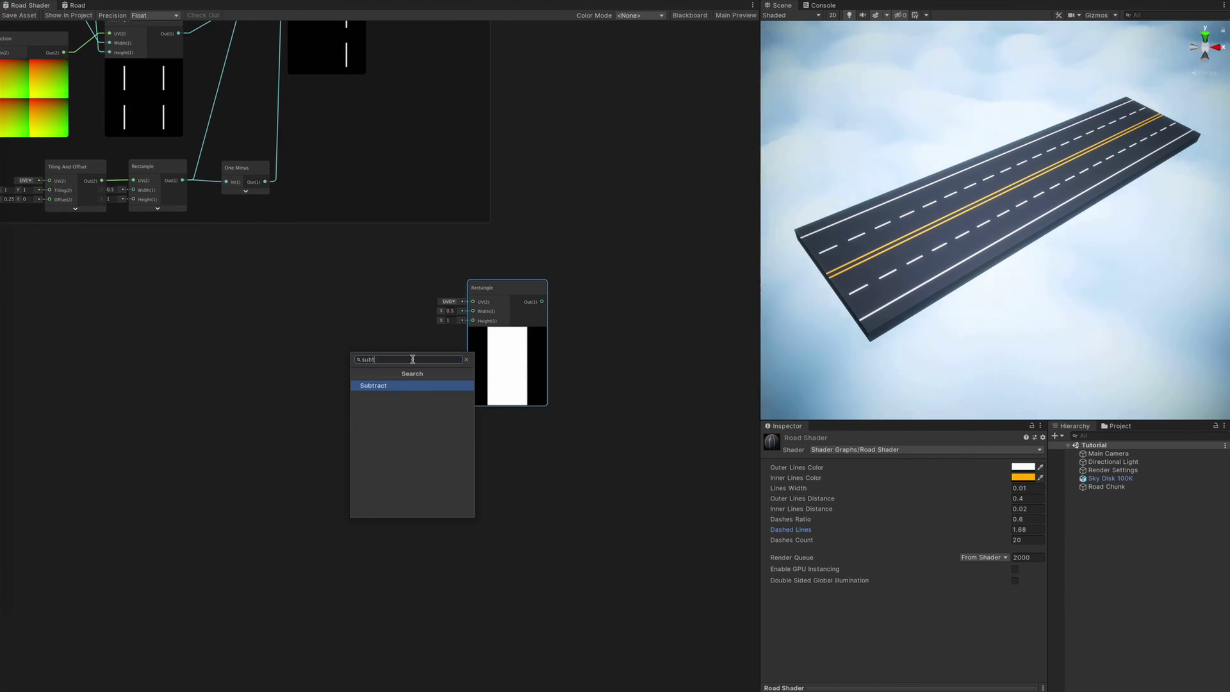
key(Return)
Step: Feed the Subtract node's A input with the Outer Lines Distance property multiplied by 2
middle_drag(410, 339, 532, 344)
drag(466, 375, 338, 337)
text(ou)
key(Down)
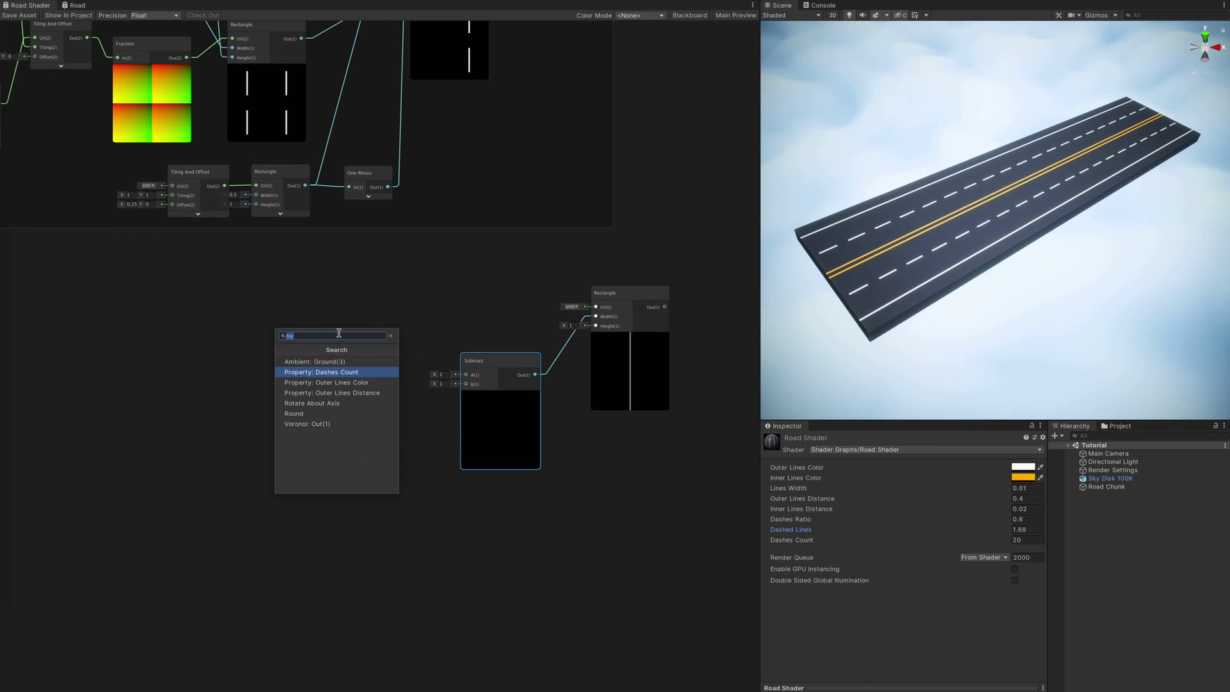
key(Down)
key(Down)
key(Return)
text(mul)
key(Return)
drag(376, 381, 465, 376)
click(399, 386)
Step: Connect the Lines Width property to the Subtract node's B input
drag(408, 437, 434, 426)
key(Down)
key(Return)
Step: Duplicate the new Rectangle below the original and drive the copy's Width with a new Add node
middle_drag(618, 449, 488, 328)
key(ctrl+d)
drag(496, 178, 476, 378)
middle_drag(429, 417, 508, 362)
text(add)
key(Return)
drag(454, 407, 449, 381)
Step: Feed the Add node with the Inner Lines Distance property multiplied by 2 and with Lines Width
drag(413, 388, 225, 367)
text(multi)
key(Return)
text(inn)
key(Return)
drag(317, 386, 340, 376)
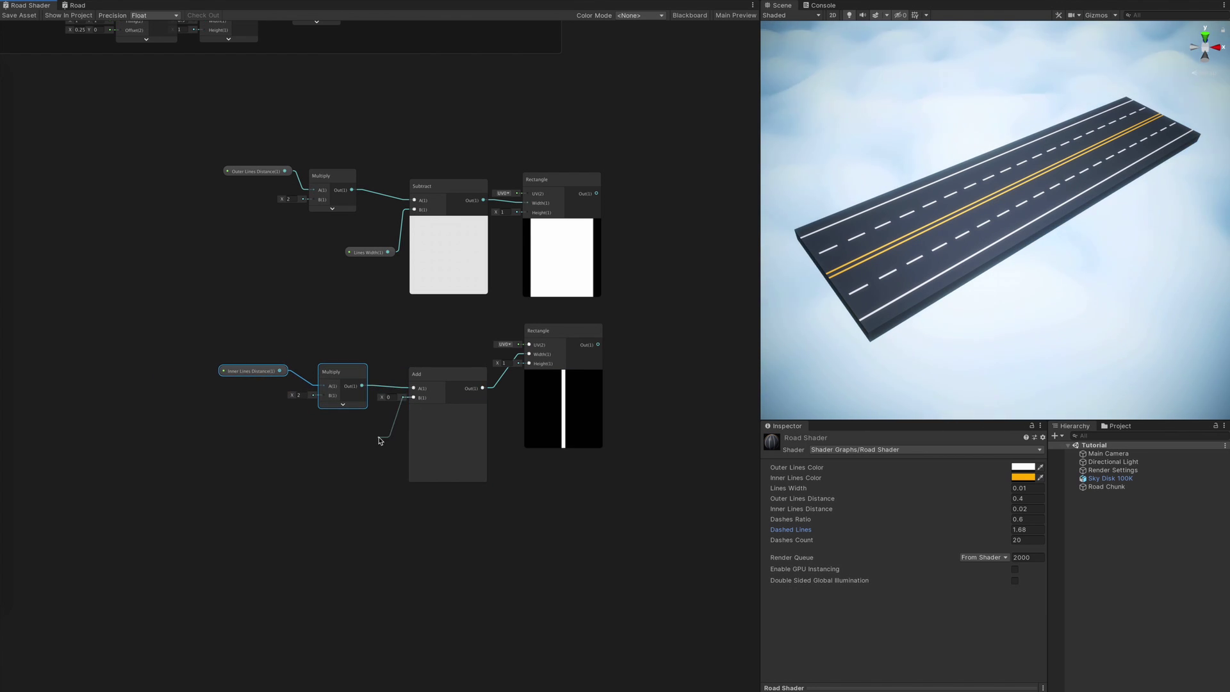
middle_drag(665, 322, 435, 405)
Step: Invert the lower Rectangle with a One Minus node and multiply the result with the upper Rectangle
drag(351, 264, 353, 269)
drag(368, 429, 406, 409)
text(one)
key(Return)
text(mul)
key(Return)
drag(369, 282, 540, 277)
Step: Multiply the DASHED LINES group's Add output by the finished mask in a new Multiply node
middle_drag(555, 231, 506, 442)
scroll(506, 442, down, 1)
drag(299, 129, 468, 221)
text(mul)
key(Return)
middle_drag(555, 210, 533, 476)
drag(333, 136, 349, 138)
middle_drag(453, 154, 428, 305)
Step: Replace the Add node between the dashed lines and the colour blend with the masked Multiply, connecting it to the blending Add's B input
scroll(428, 304, down, 4)
drag(360, 305, 447, 314)
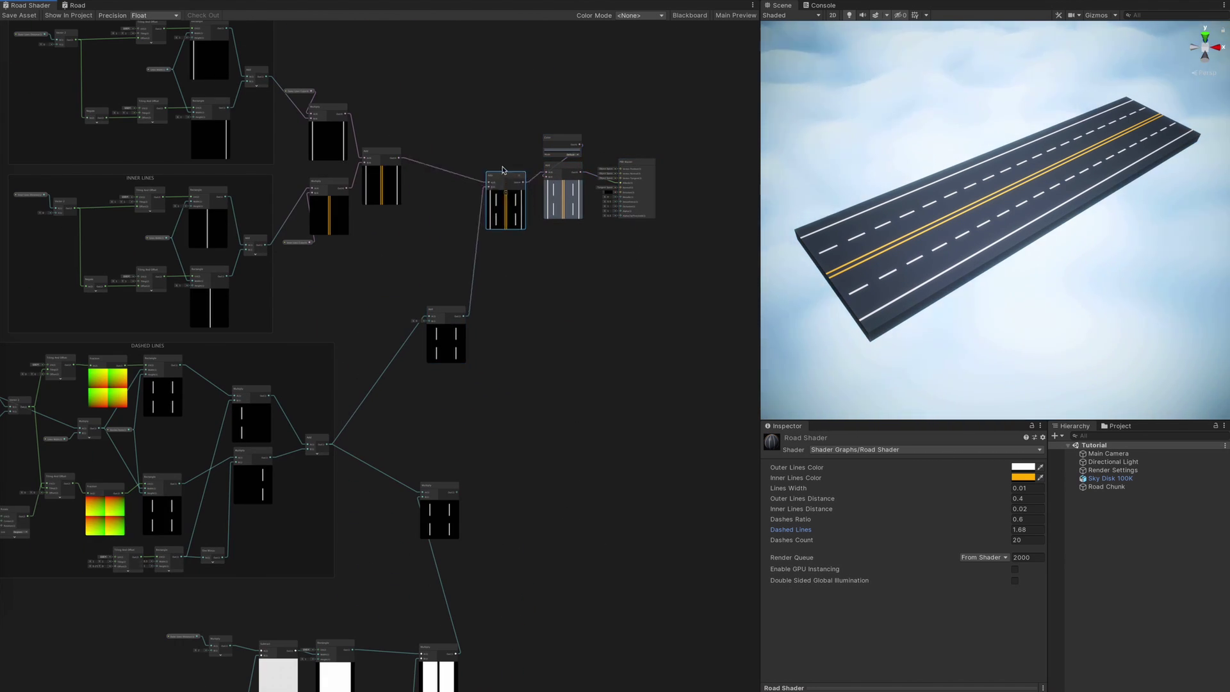
drag(437, 362, 432, 396)
middle_drag(514, 506, 519, 355)
scroll(518, 355, up, 3)
drag(394, 164, 413, 166)
middle_drag(496, 212, 540, 248)
drag(447, 427, 418, 373)
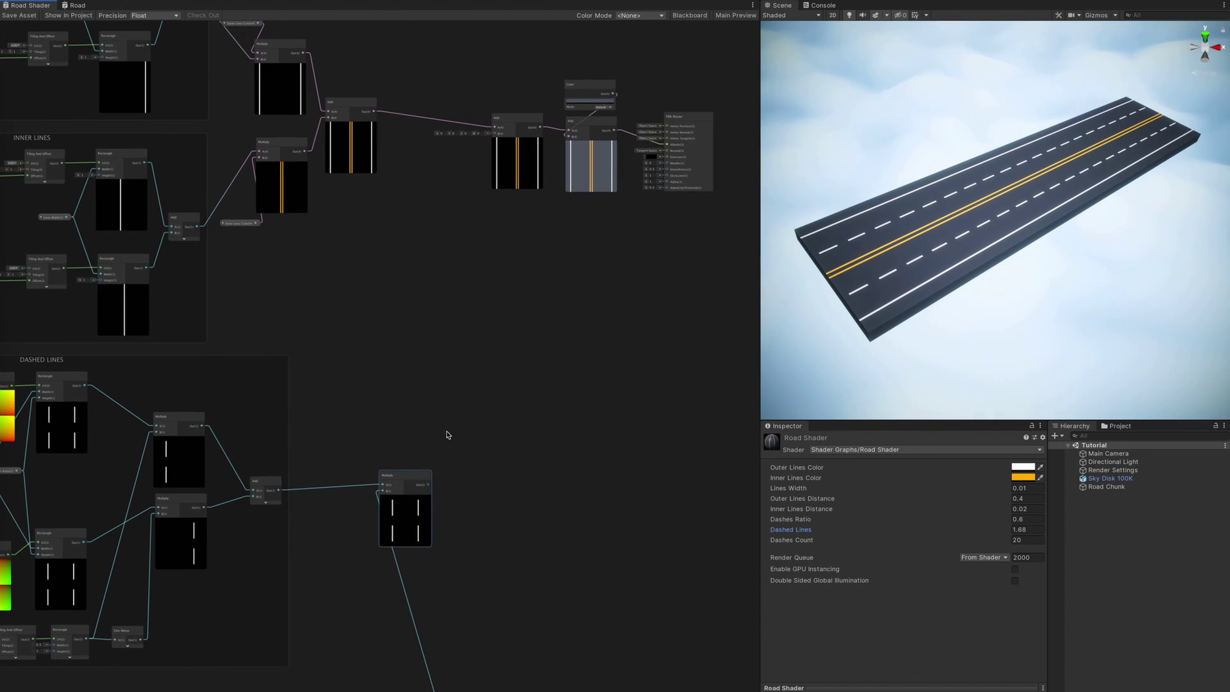
drag(428, 485, 494, 133)
Step: Group all mask nodes and title the group DASHED LINES MASK
scroll(519, 293, up, 3)
middle_drag(518, 293, 529, 32)
middle_drag(490, 641, 692, 265)
scroll(544, 346, down, 1)
drag(104, 261, 660, 545)
right_click(606, 320)
click(631, 423)
double_click(342, 273)
text(DASHE)
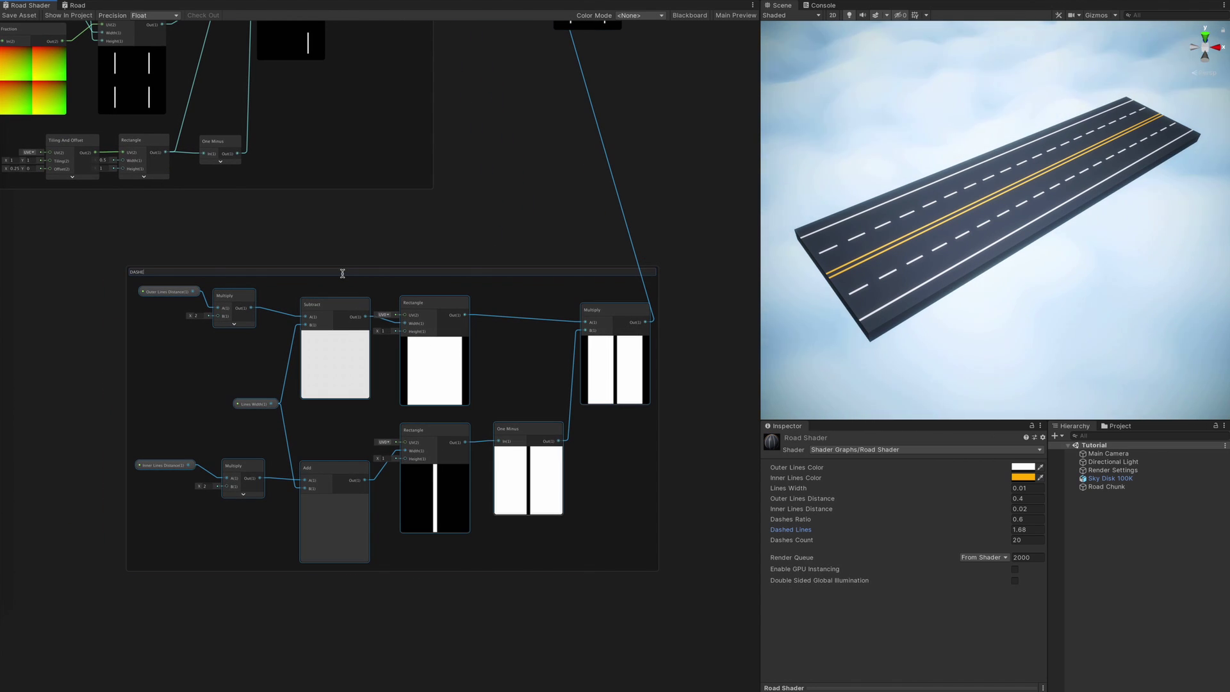
text(D LINES MASK)
key(Return)
Step: Move the DASHED LINES MASK group directly beneath the DASHED LINES group
click(473, 235)
middle_drag(473, 236, 513, 275)
scroll(513, 275, down, 2)
drag(542, 307, 368, 269)
click(512, 288)
middle_drag(512, 288, 579, 398)
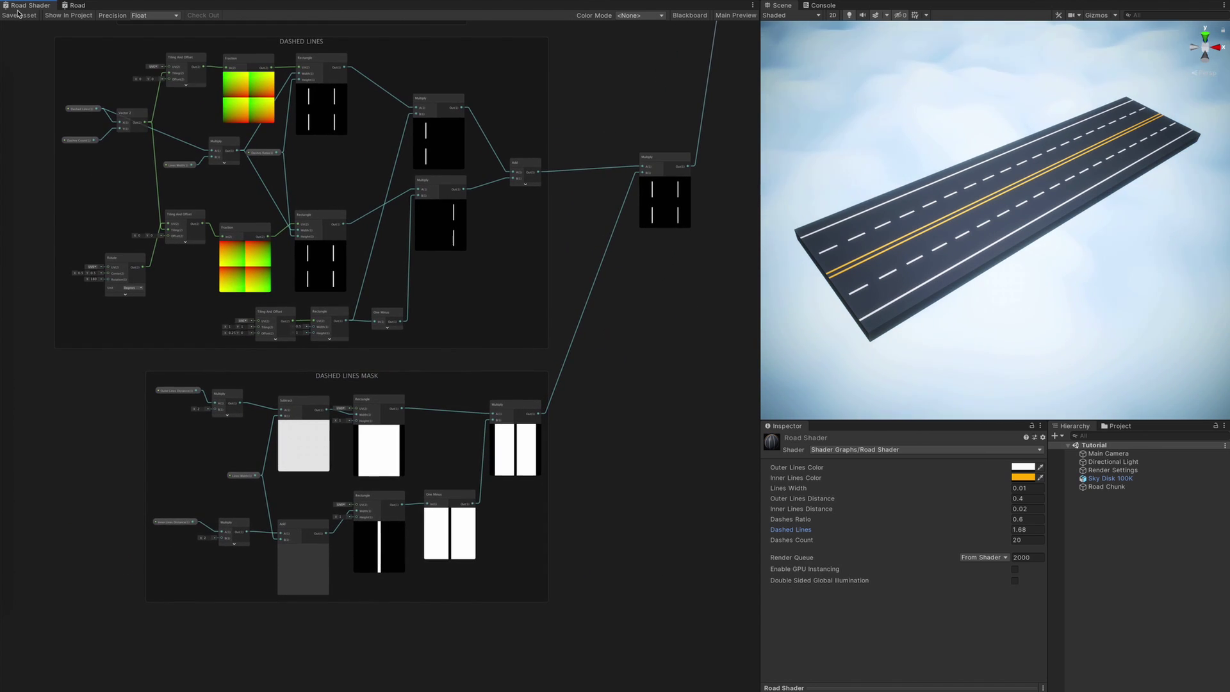
Step: Test the material with Dashed Lines at 6.81 and Lines Width at 0.005
mouse_move(964, 528)
mouse_down()
mouse_move(1069, 537)
mouse_move(982, 545)
mouse_up()
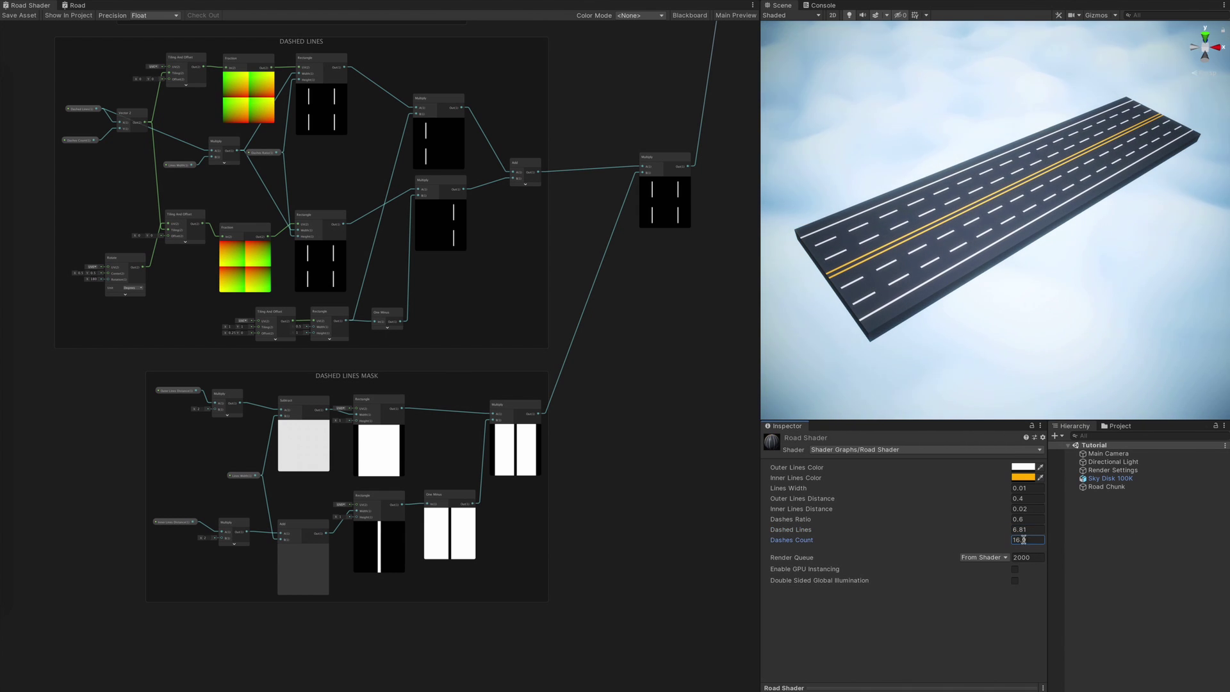
click(1027, 488)
text(0.005)
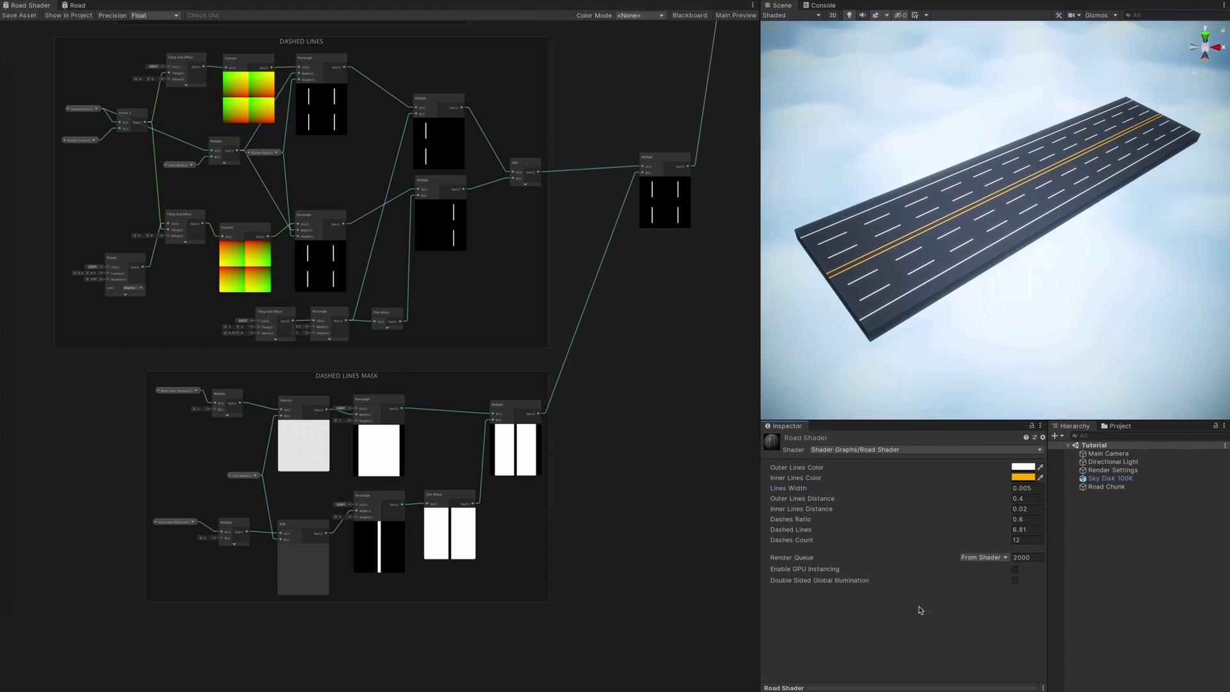
Step: Move the final blending nodes, the asphalt Color node and the PBR Master down to the level of the DASHED LINES group
middle_drag(659, 373, 505, 545)
scroll(505, 545, down, 4)
drag(692, 327, 567, 200)
drag(573, 221, 570, 343)
scroll(560, 456, up, 1)
scroll(564, 433, down, 1)
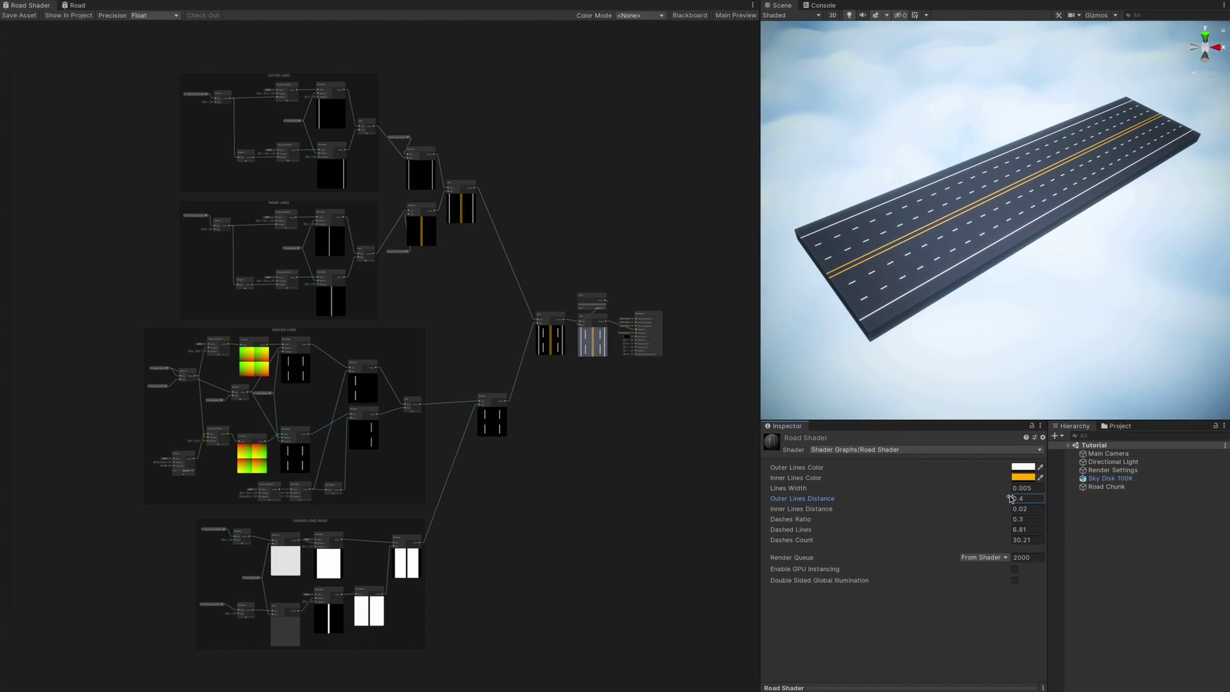
Step: Try an Outer Lines Distance of 0.24 on the road material
drag(1010, 499, 997, 526)
middle_drag(608, 206, 616, 198)
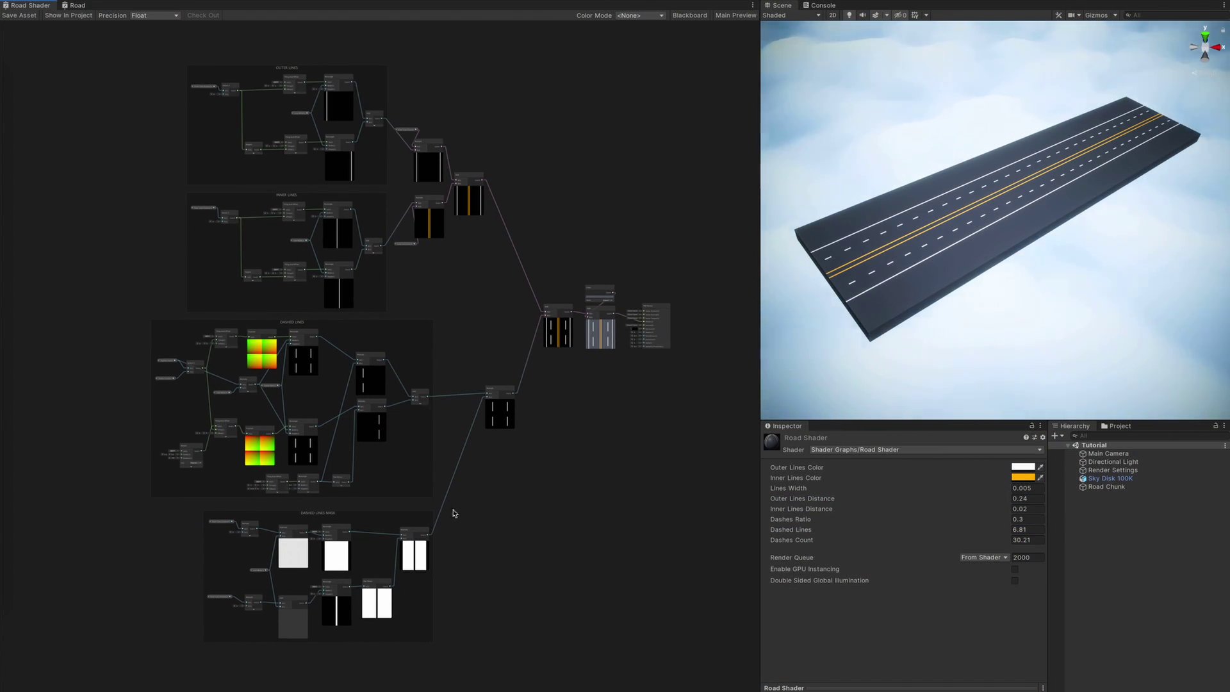
Step: Set the material's Outer Lines Distance to 0.4 and its Dashes Ratio to 0.5
click(1033, 498)
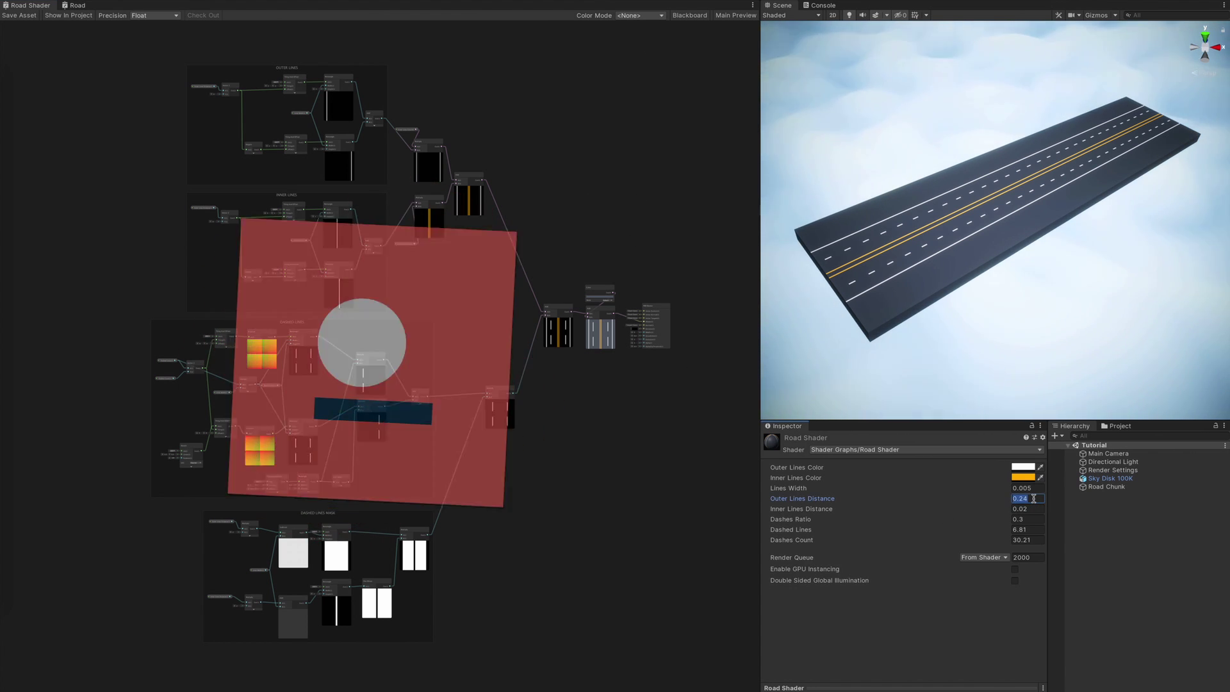
text(0.4)
key(Tab)
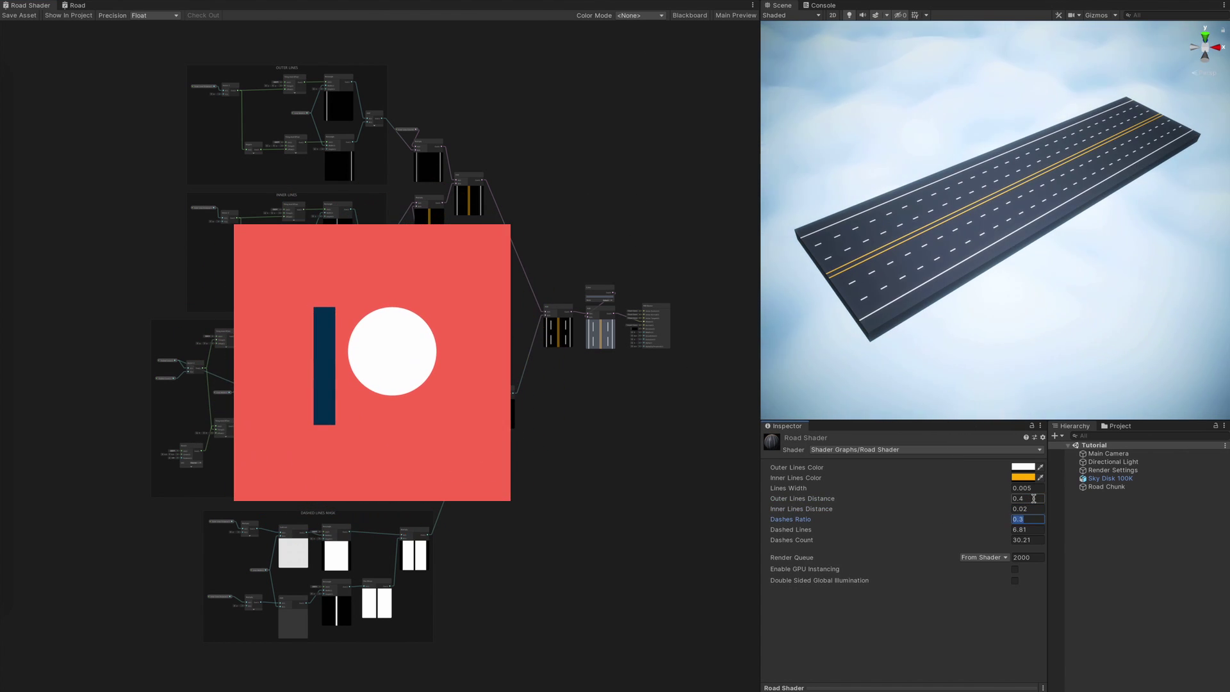
click(1030, 520)
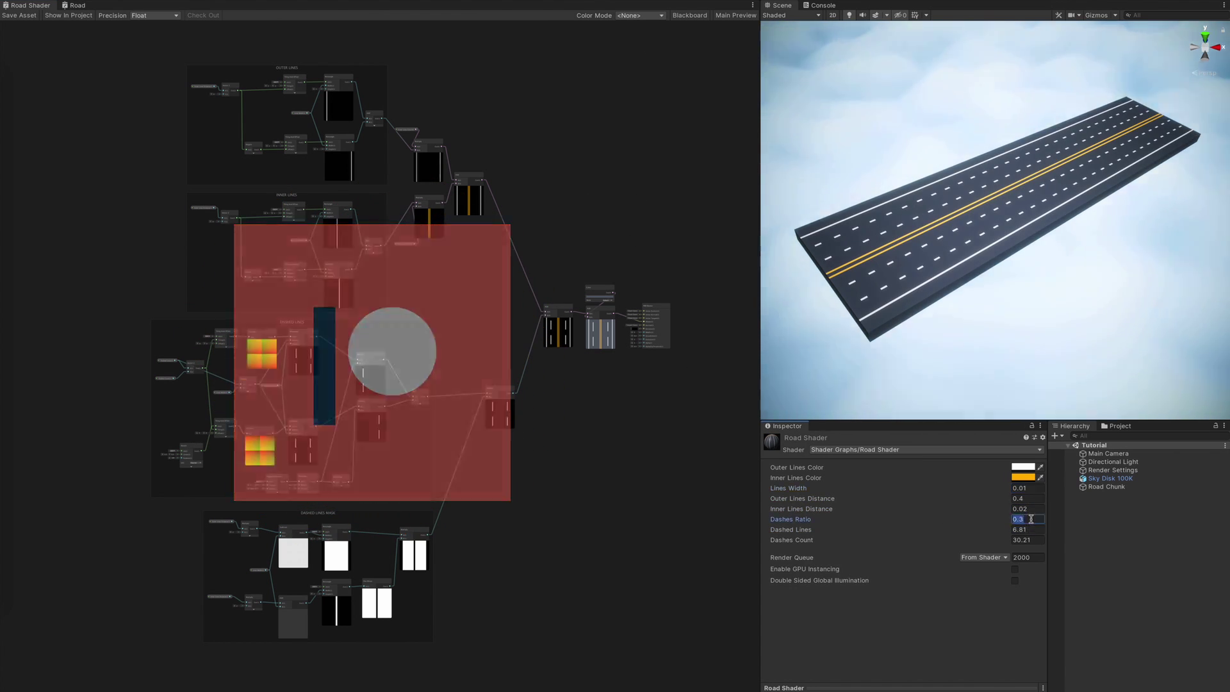
text(.5)
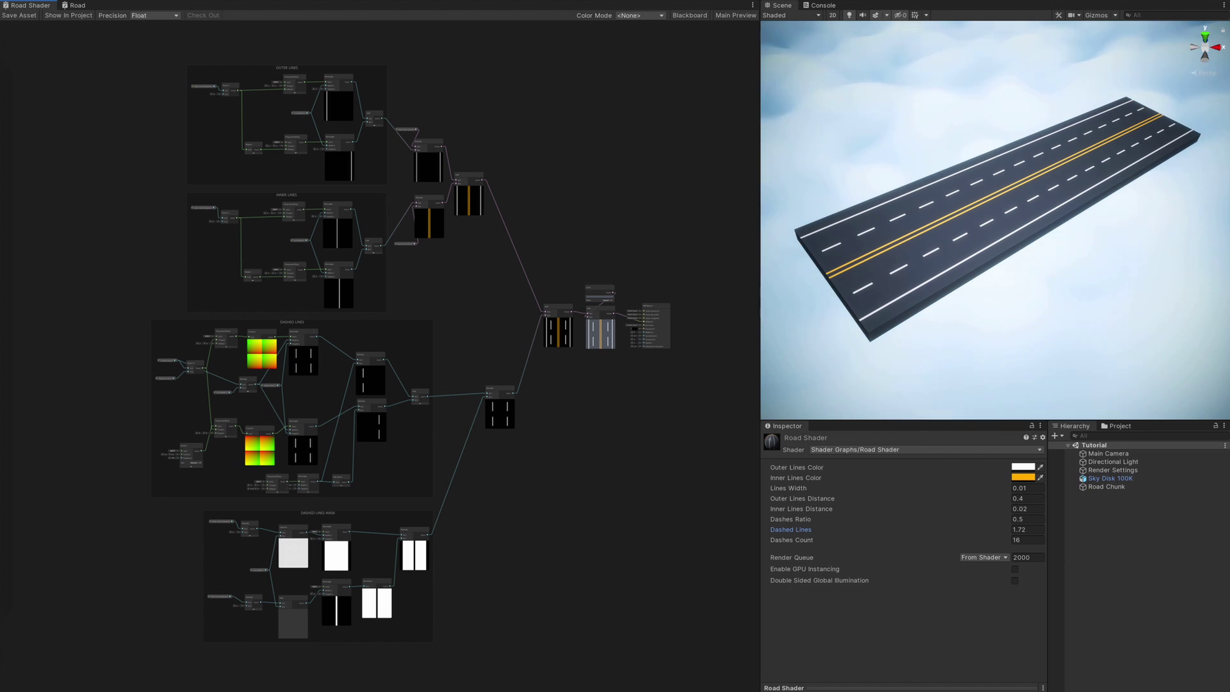
Step: Review the OUTER LINES, INNER LINES and DASHED LINES node groups and how they connect
scroll(472, 181, up, 6)
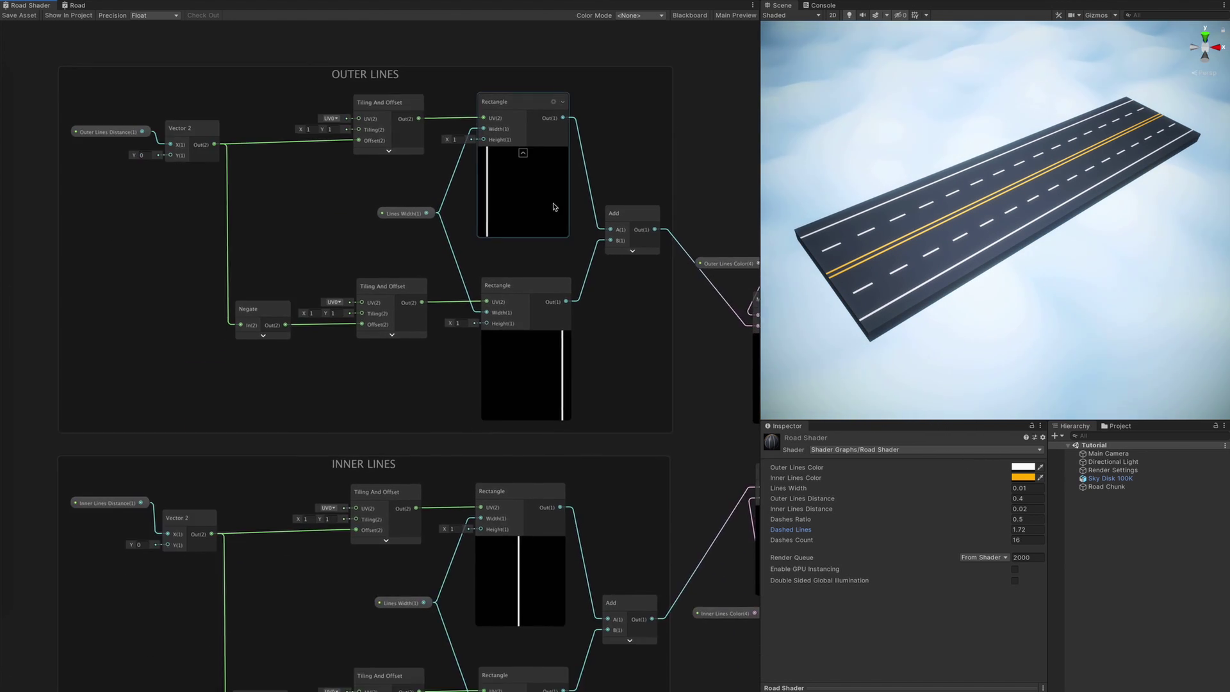
scroll(668, 345, down, 1)
middle_drag(668, 345, 513, 350)
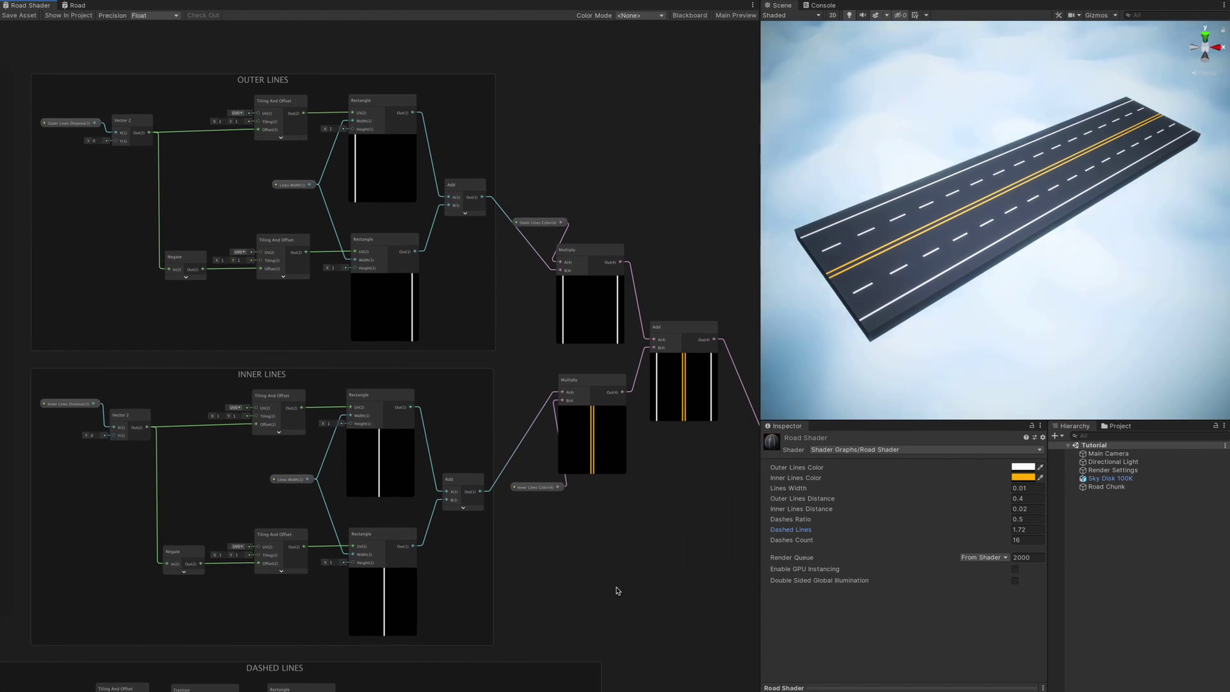
middle_drag(615, 587, 705, 110)
middle_drag(633, 549, 590, 344)
scroll(612, 406, down, 1)
scroll(398, 166, up, 2)
middle_drag(397, 166, 434, 302)
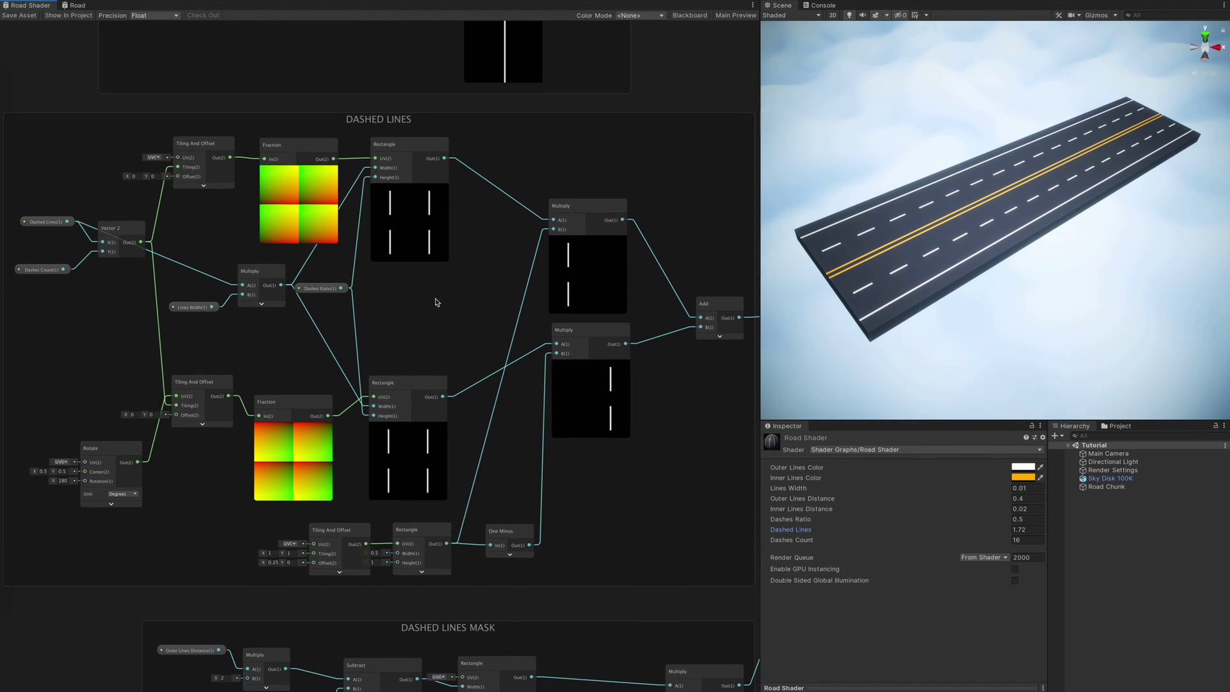